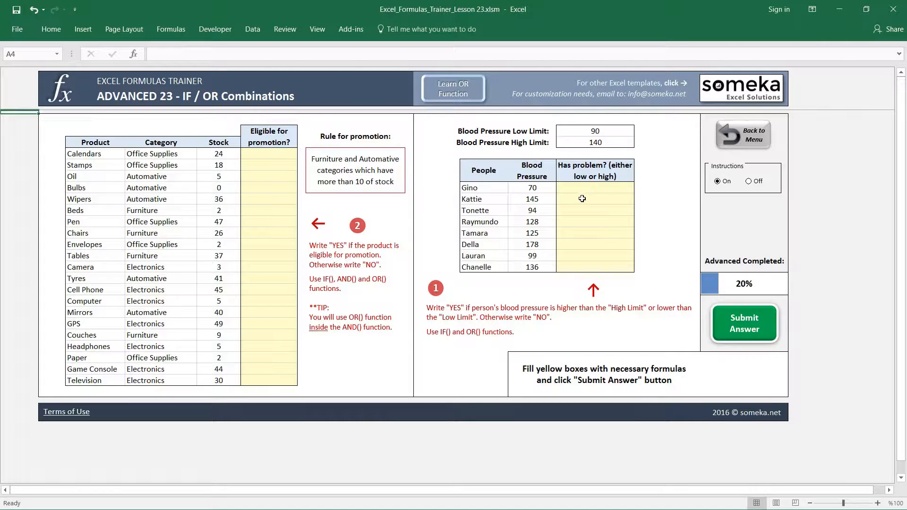
Step: Enter a trial OR formula in N12 testing whether L12 equals the person's first name or M12 equals 5
click(589, 199)
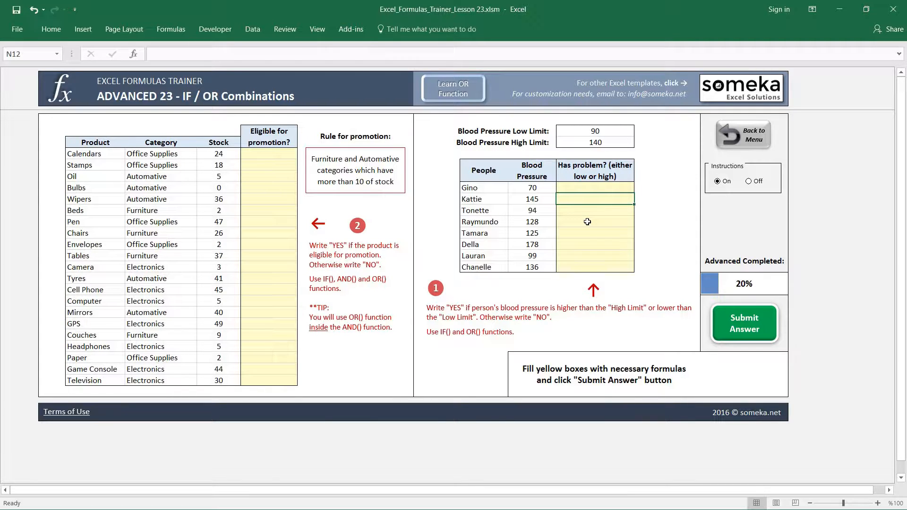
text(=)
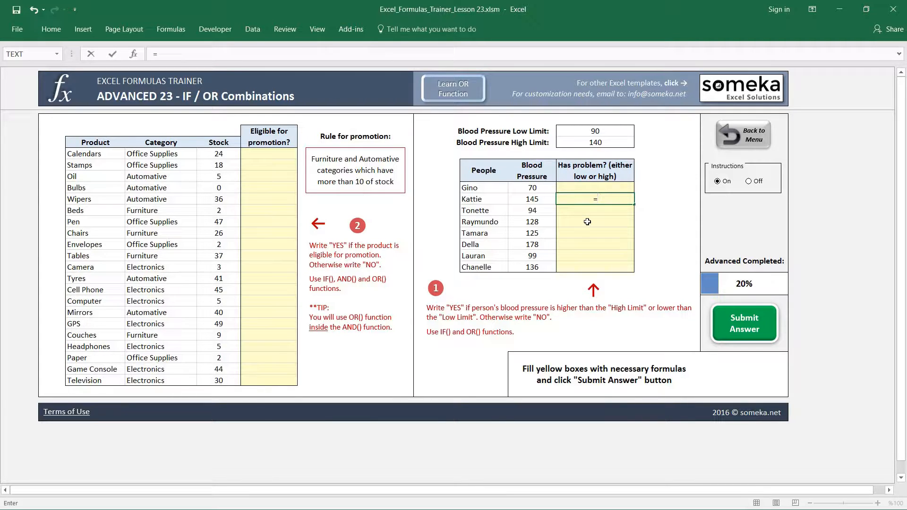
text(OR()
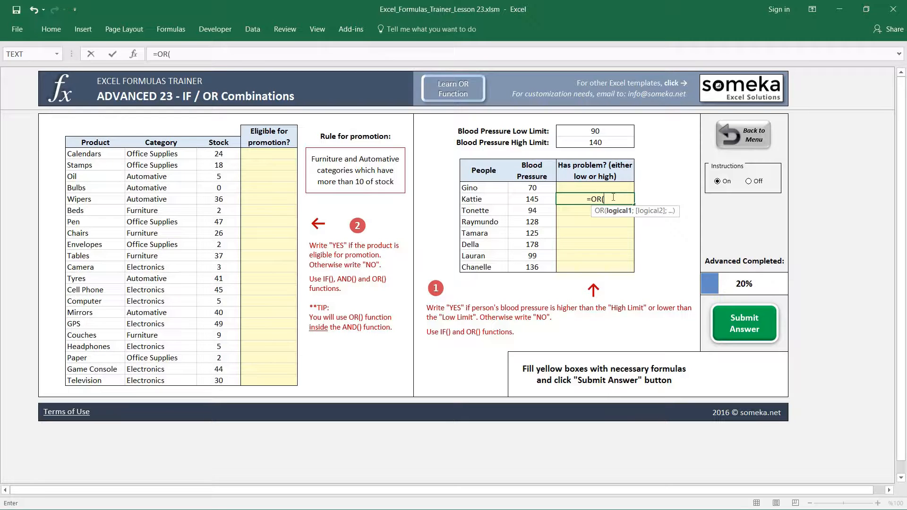
click(485, 200)
text(="Kat)
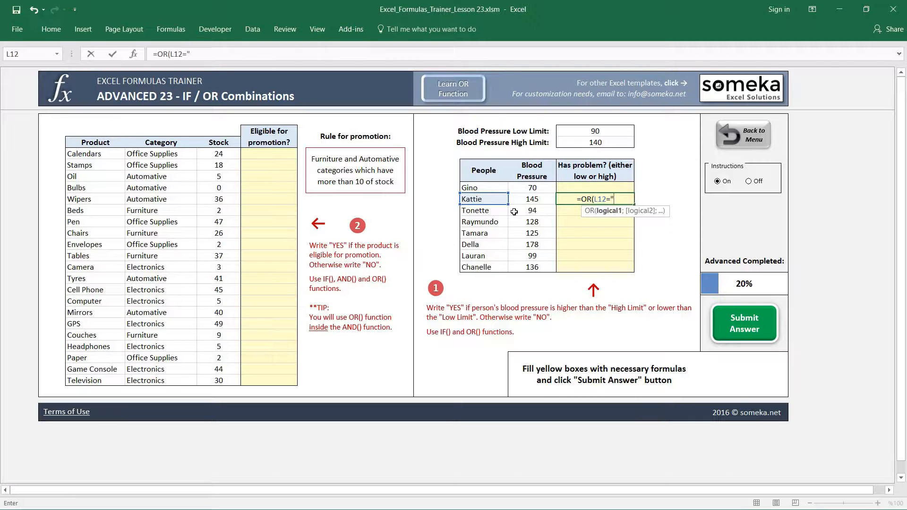
text(tie")
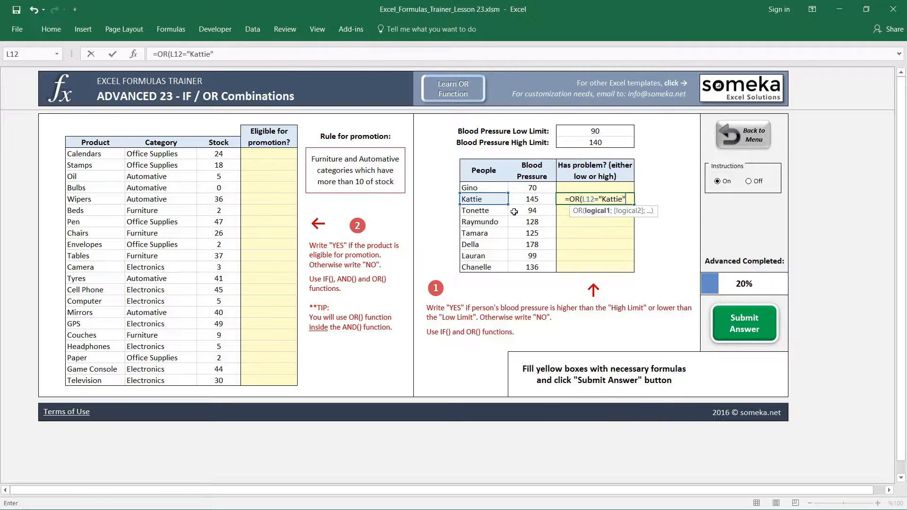
text(;)
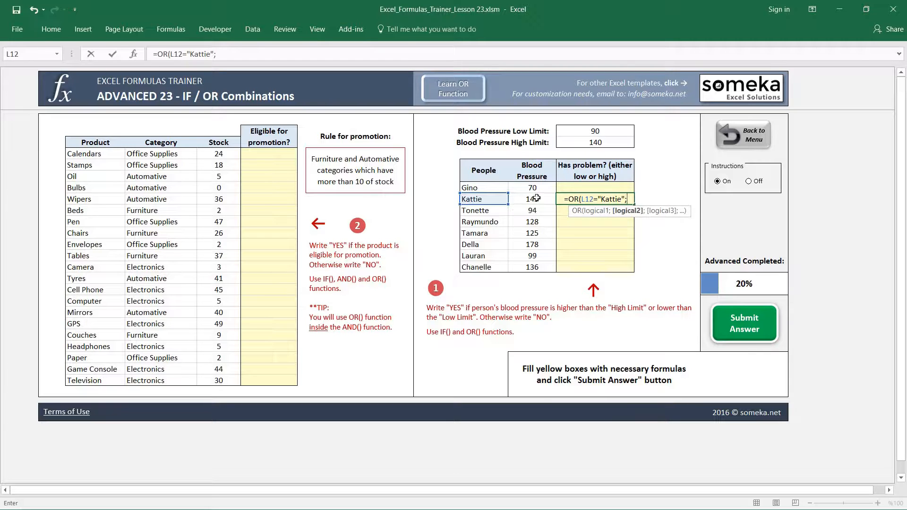
click(532, 197)
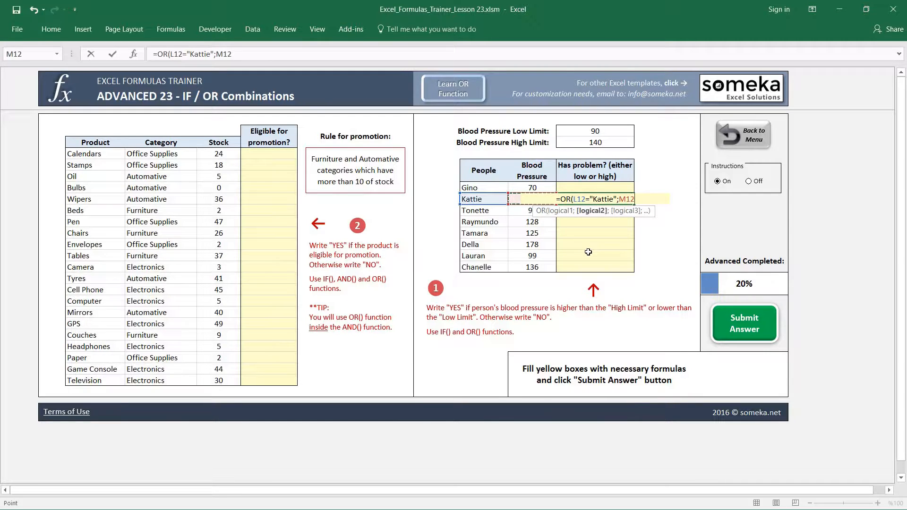
text(=5))
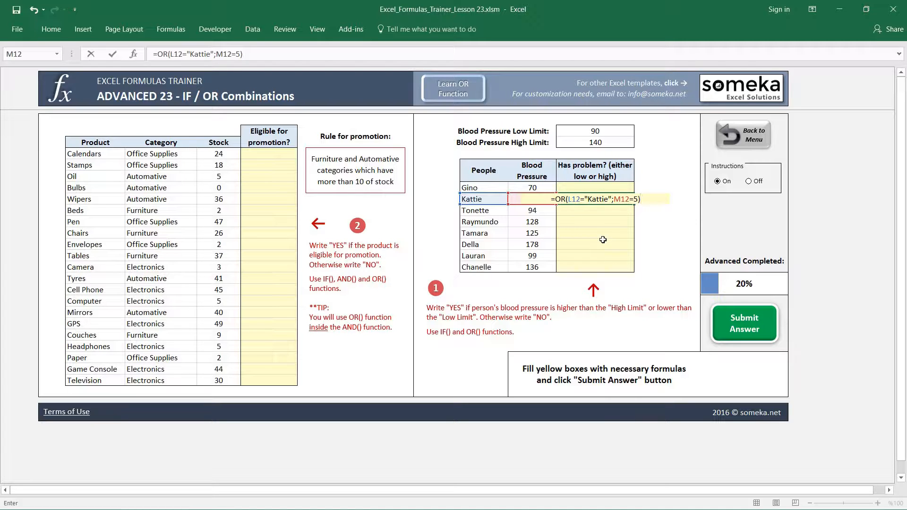
key(Tab)
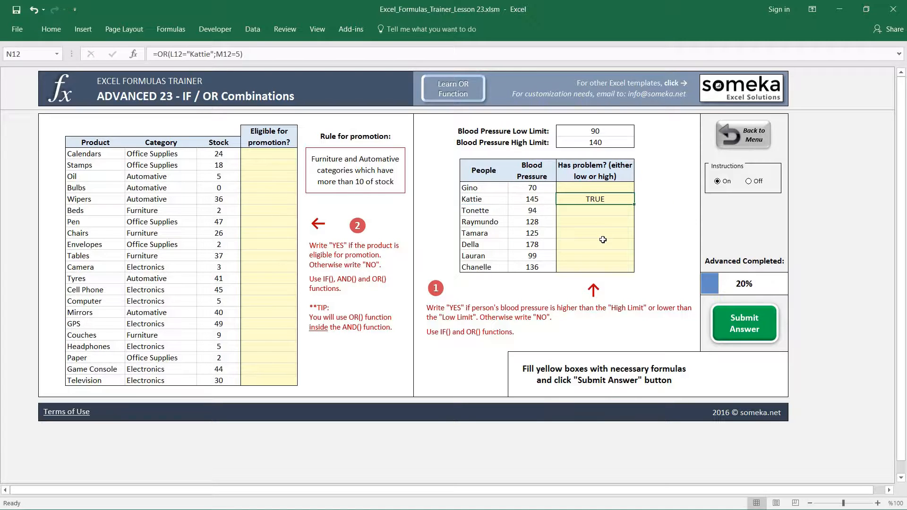
Step: Set the trial formula's second condition to M12=145 and clear the formula from N12
click(241, 54)
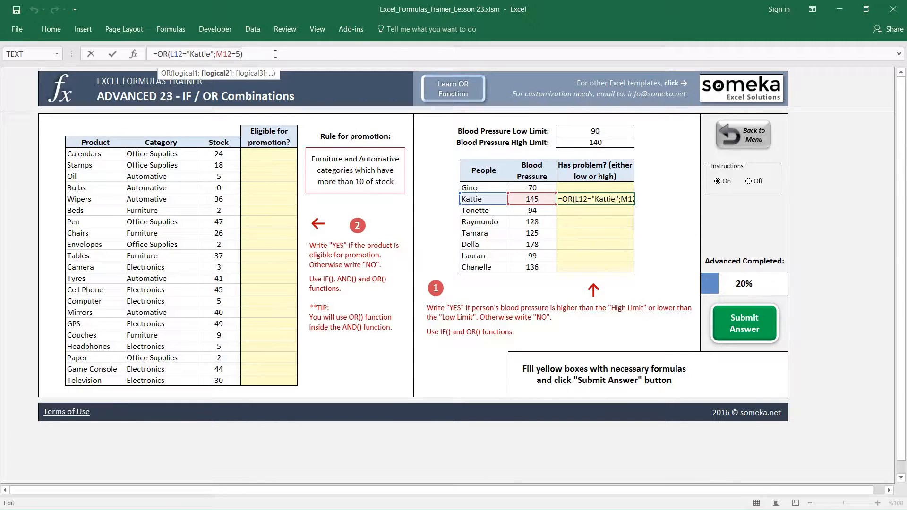
key(BackSpace)
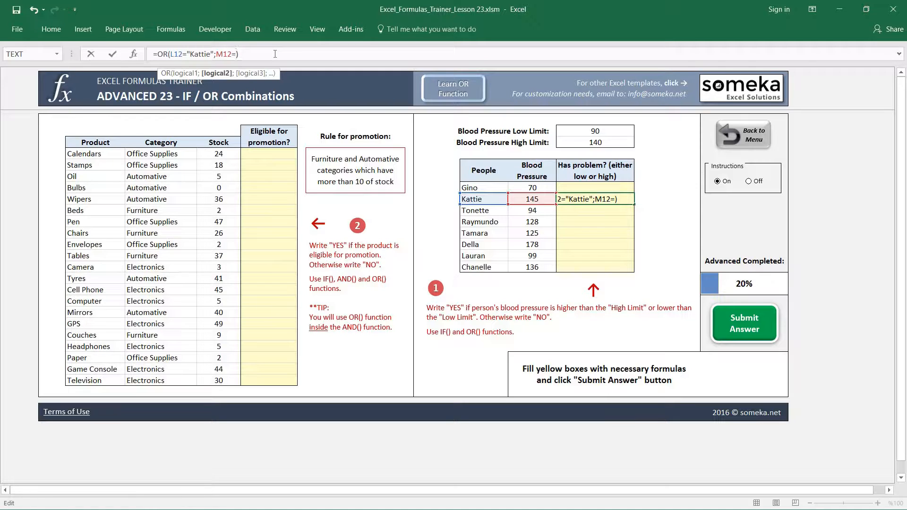
text(145)
key(ctrl+Return)
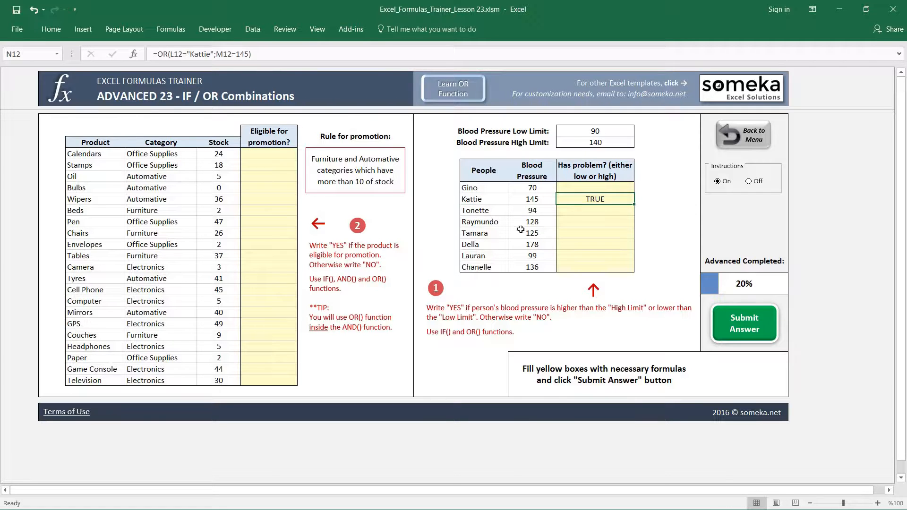
key(Delete)
key(Up)
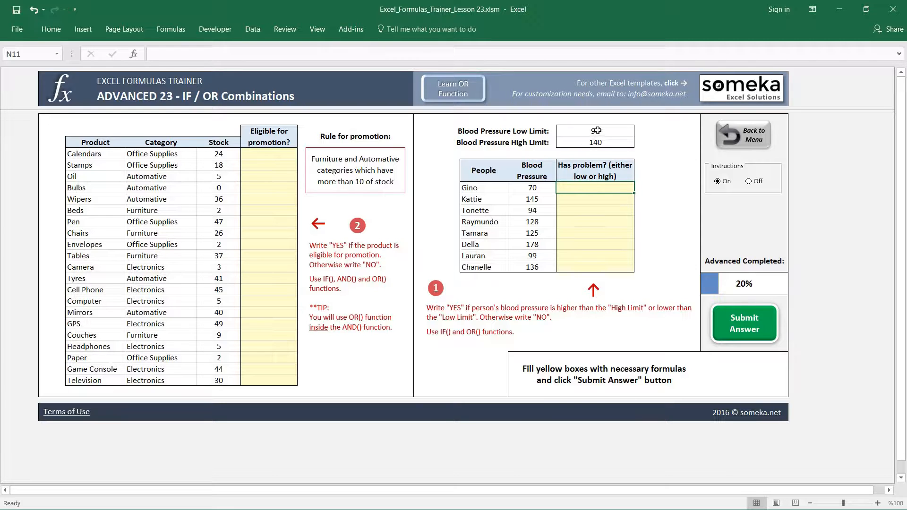
Step: Examine the blood pressure low and high limits in cells N6 and N7
drag(606, 129, 607, 141)
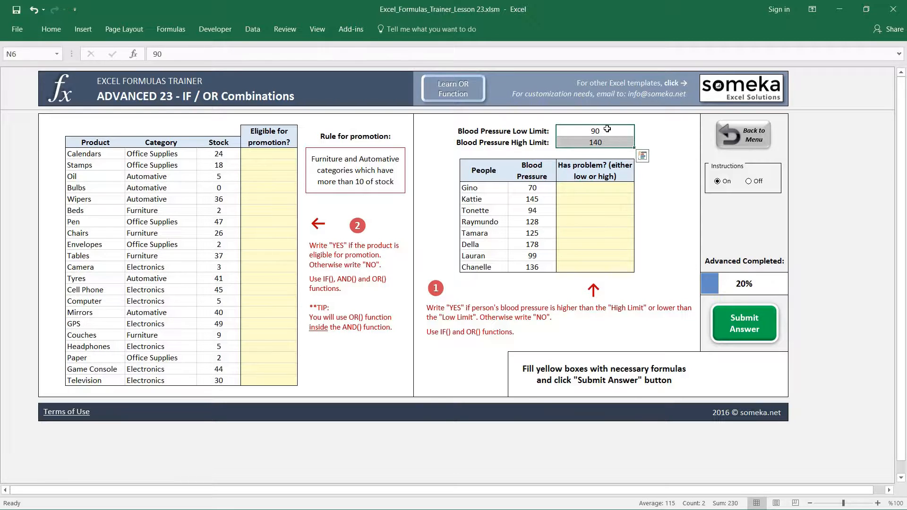
click(607, 128)
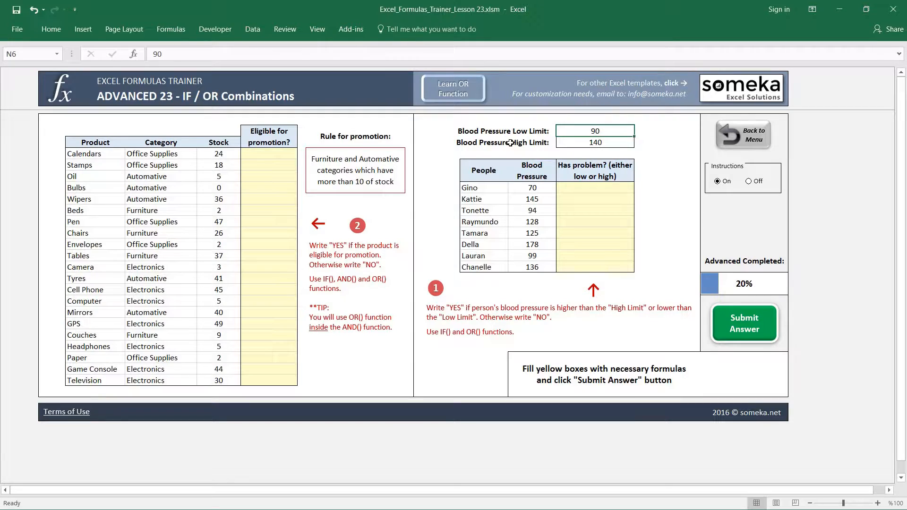
click(592, 144)
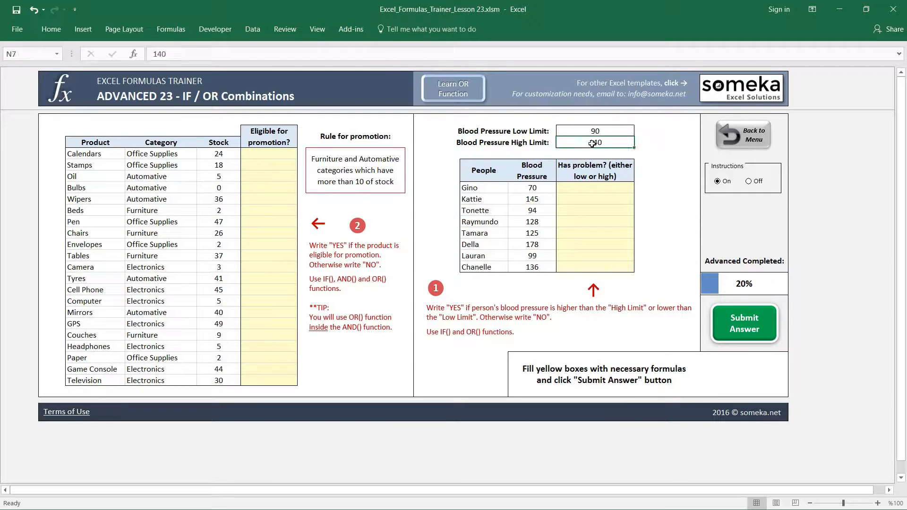
Step: Begin an IF formula in N11 with a nested OR whose first condition is M11<$N$6, using an absolute reference to the low limit
click(584, 189)
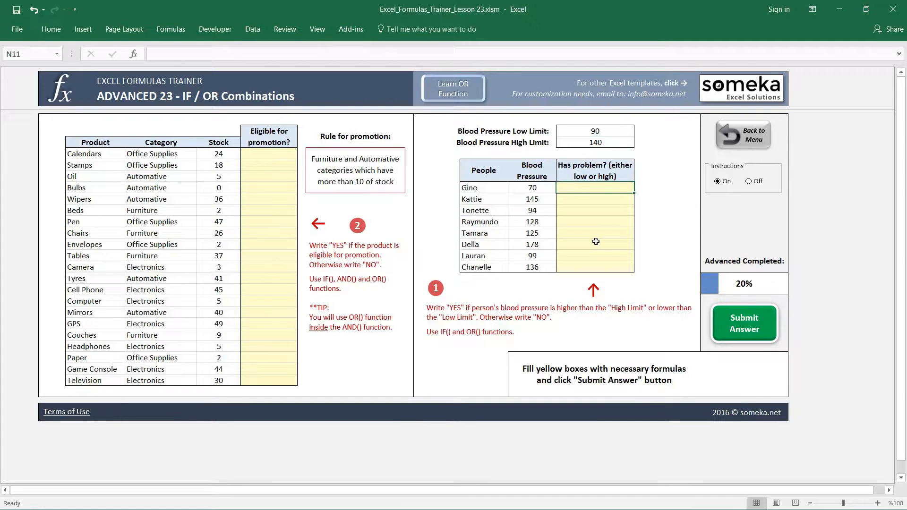
text(=)
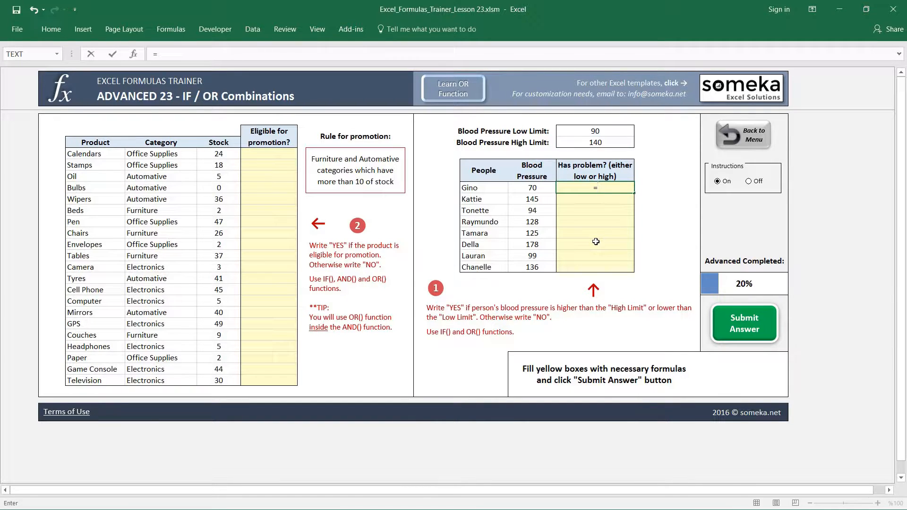
text(IF)
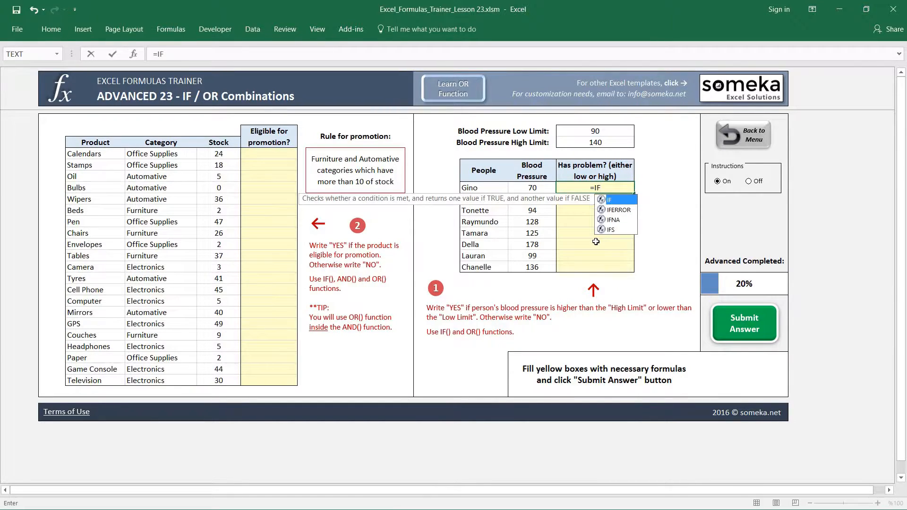
text(()
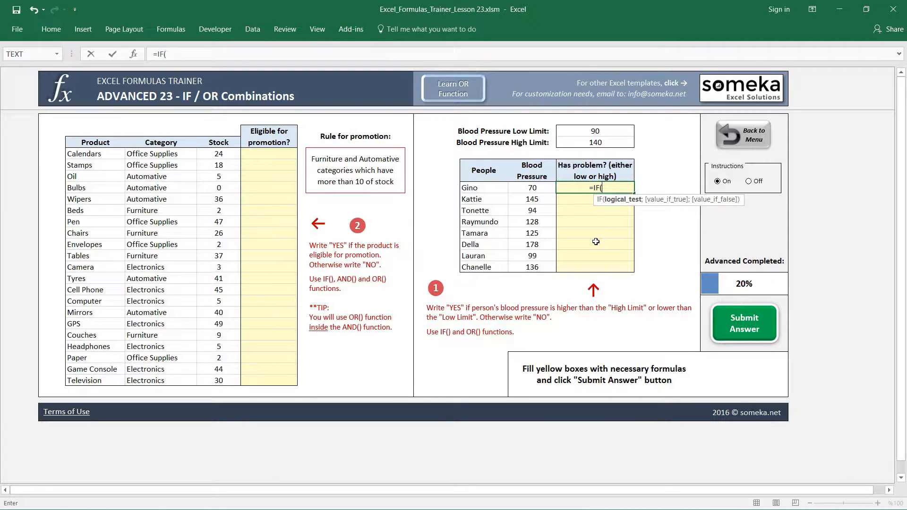
text(OR)
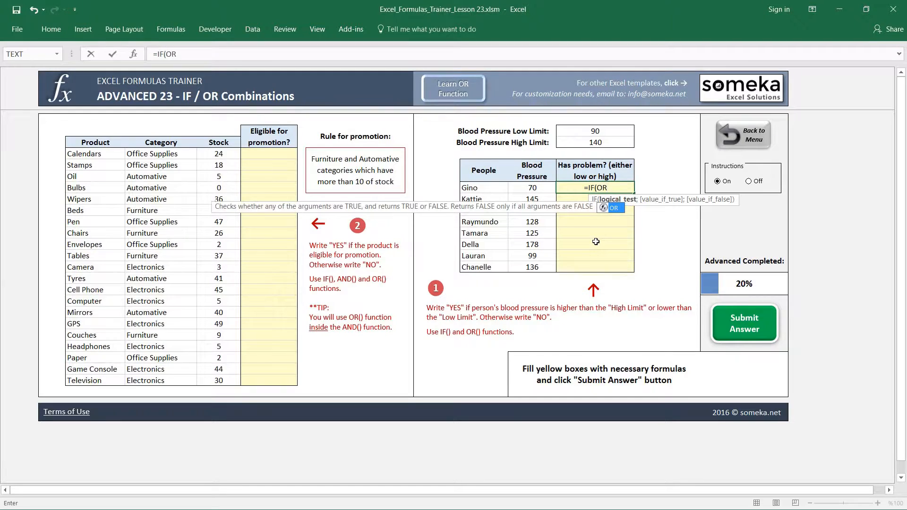
text(()
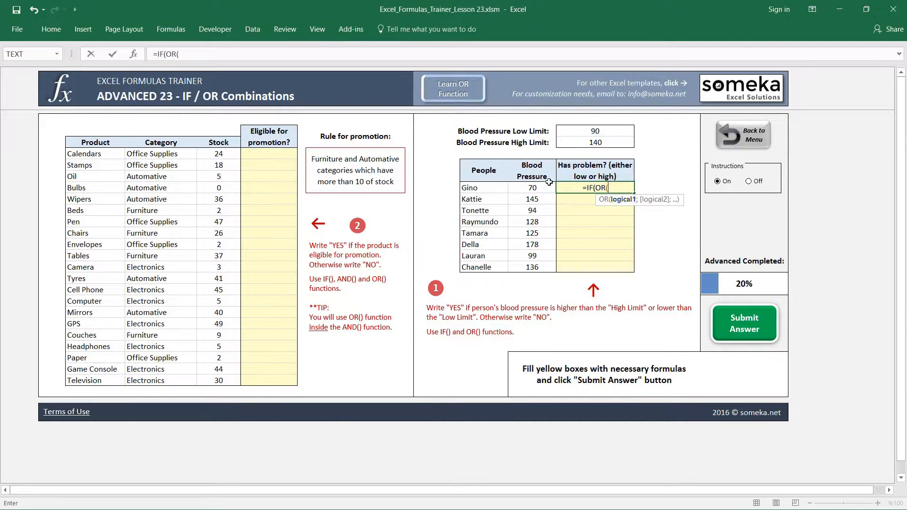
click(533, 188)
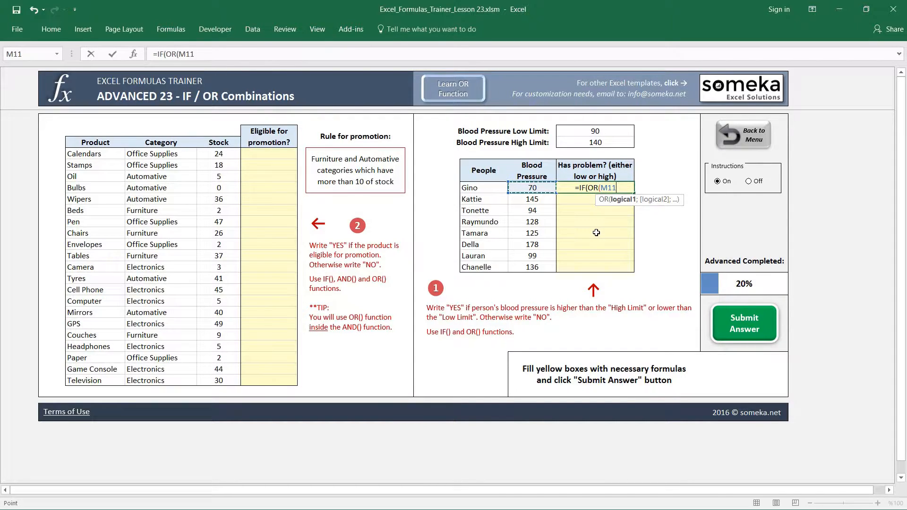
text(<)
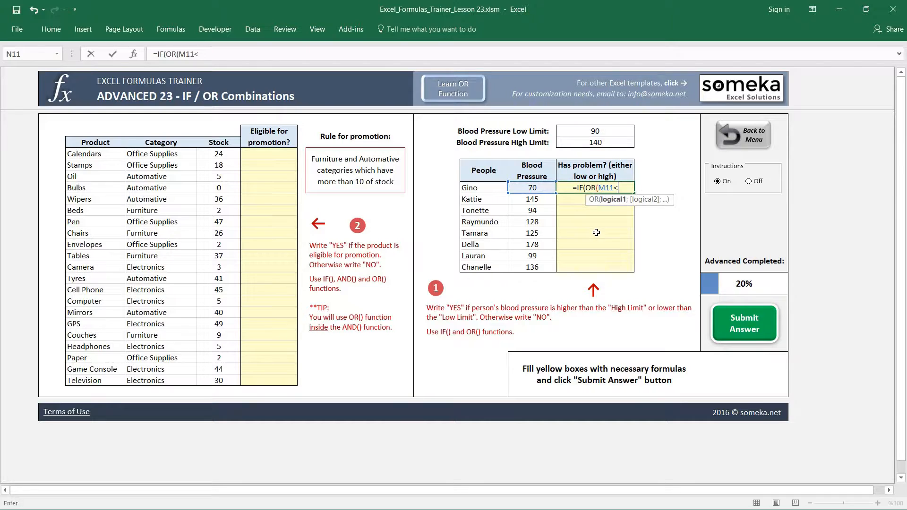
click(594, 132)
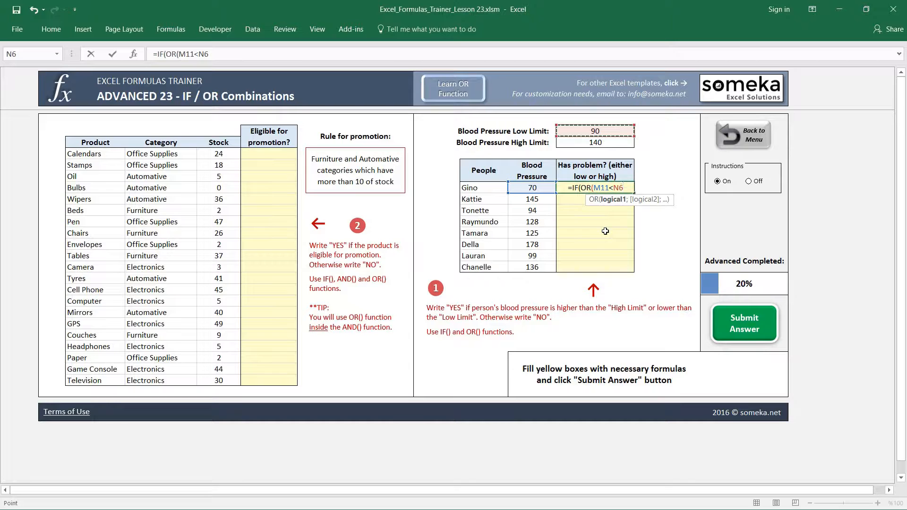
key(F4)
text(;)
Step: Add M11>$N$7 as the second OR condition, with an absolute reference to the high limit, and close the OR function
click(538, 188)
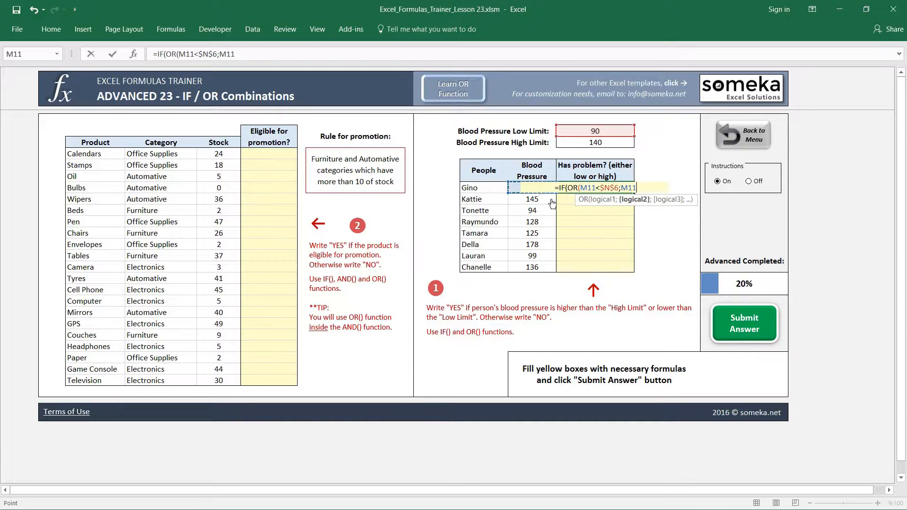
text(>)
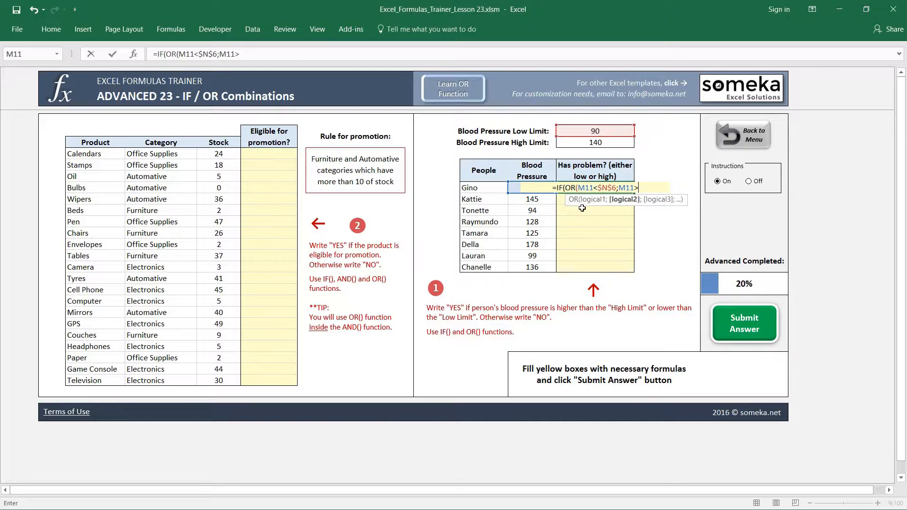
click(583, 144)
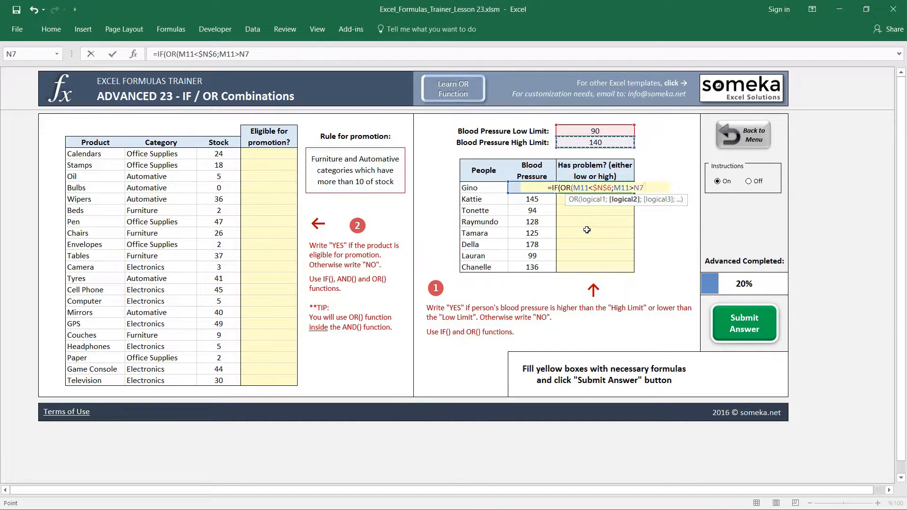
key(F4)
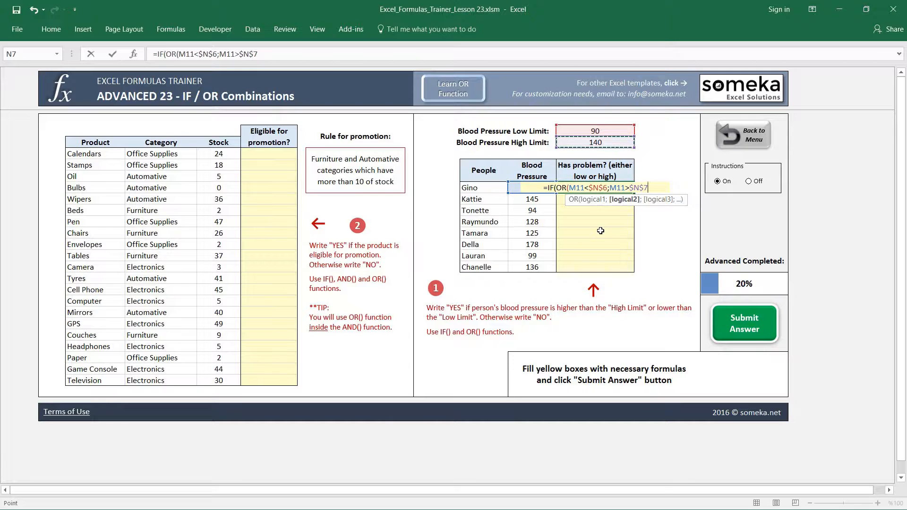
text())
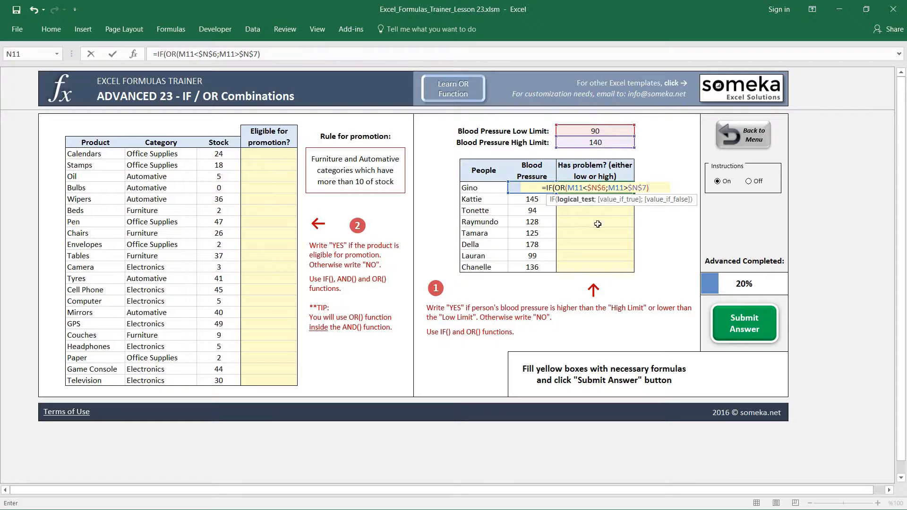
Step: Complete the IF formula in N11 with "YES" as the true result and "NO" as the false result
text(;)
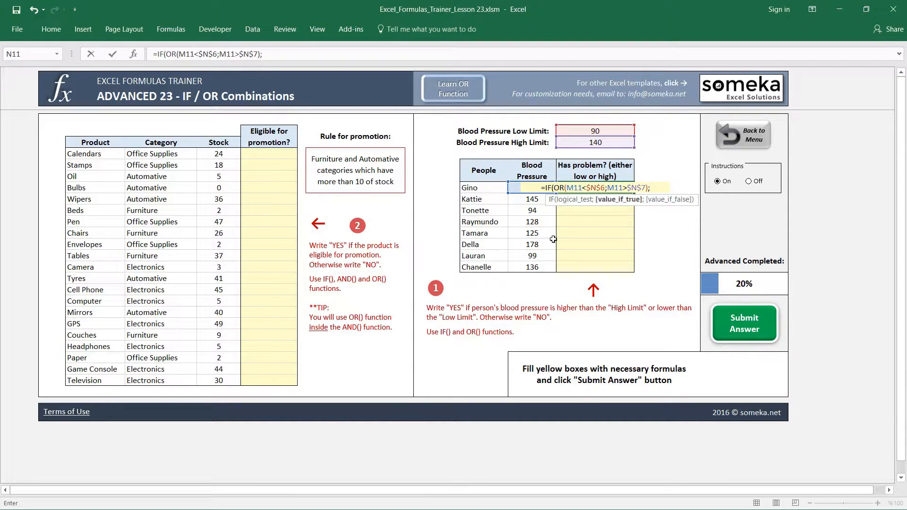
text(")
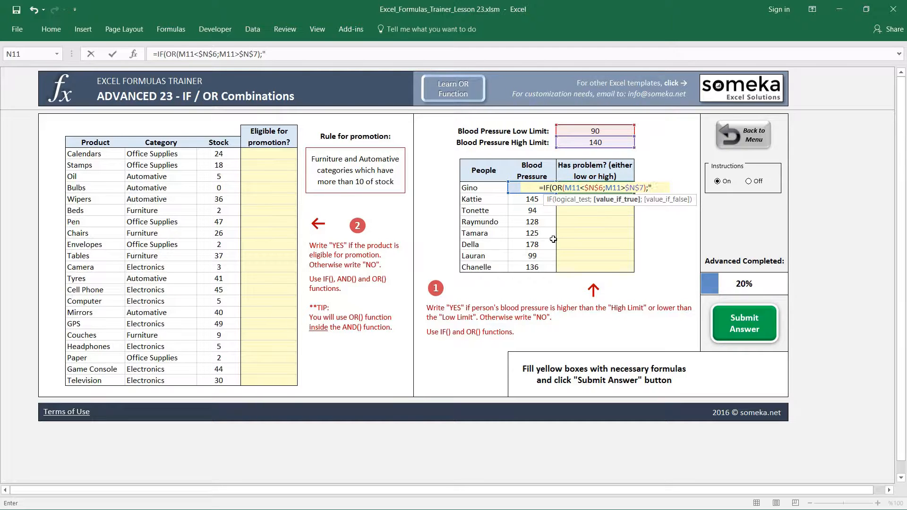
text(YES")
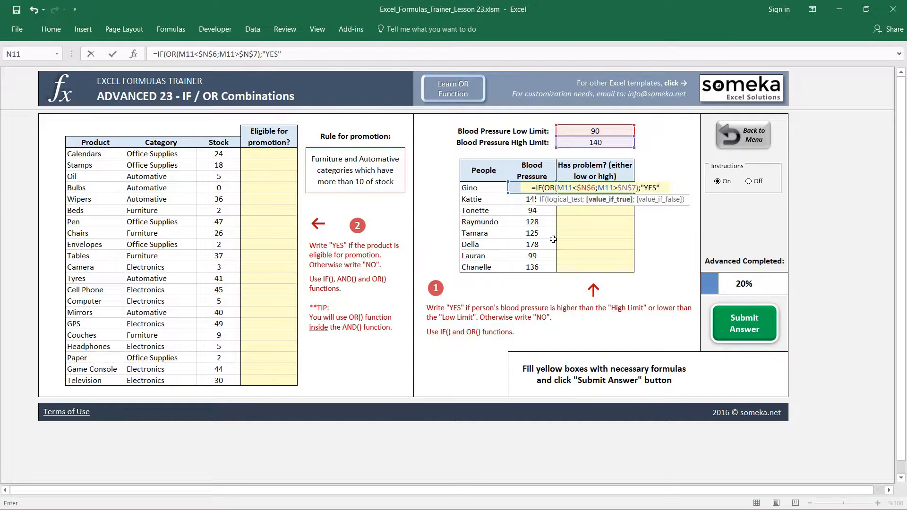
text(;")
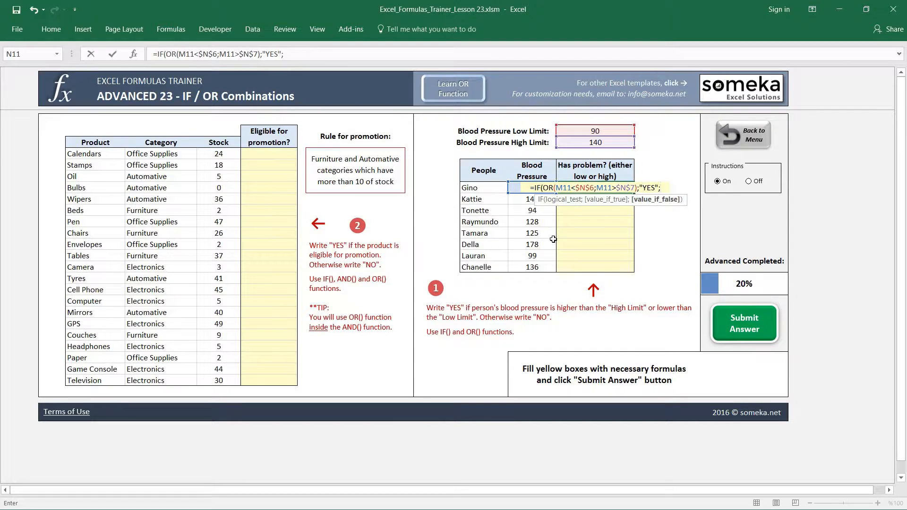
text(NO"))
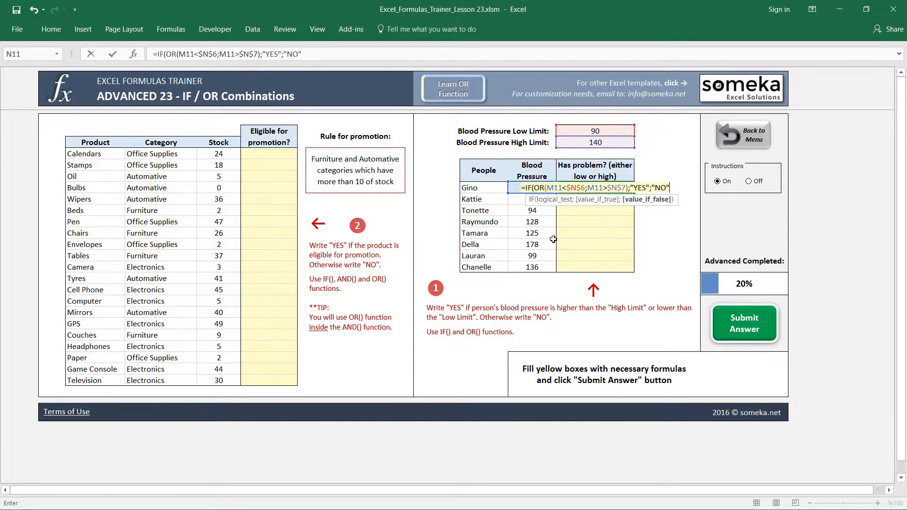
key(Return)
key(Up)
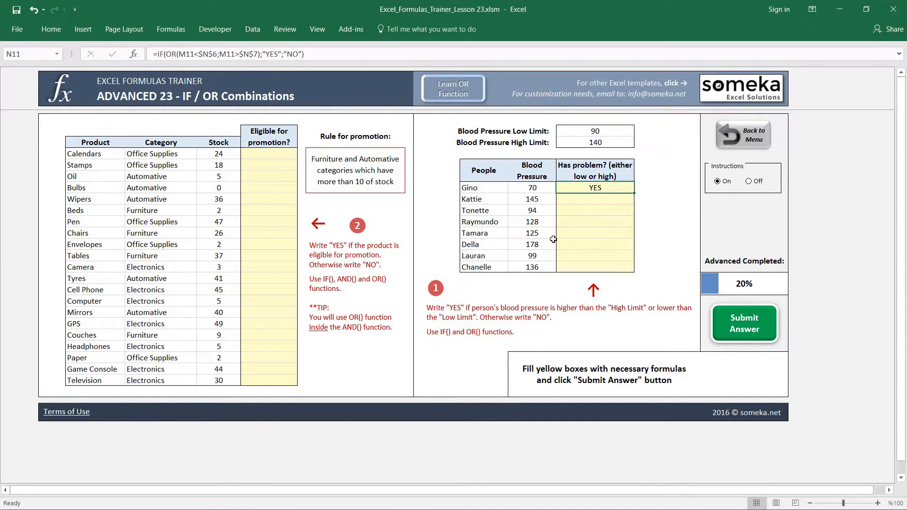
Step: Copy the N11 formula to the rest of the "Has problem?" column, N12:N18, pasting formulas only
key(Left)
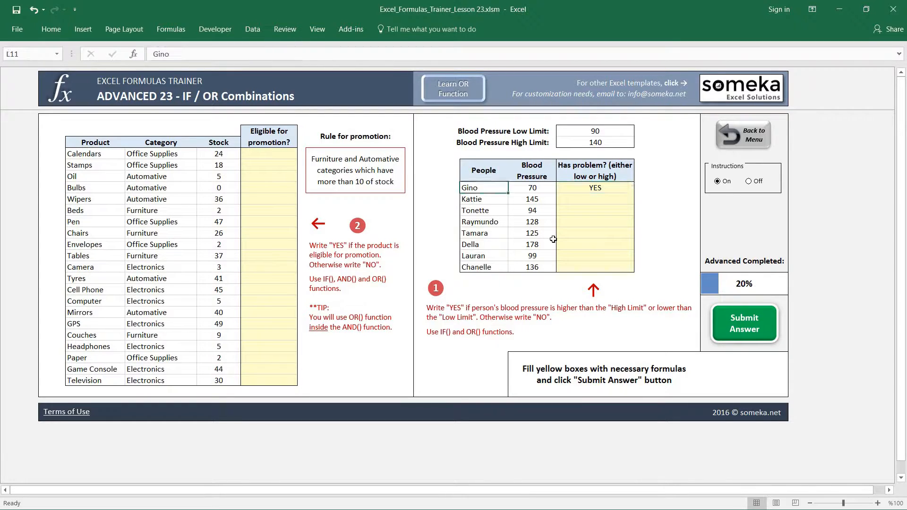
key(Right)
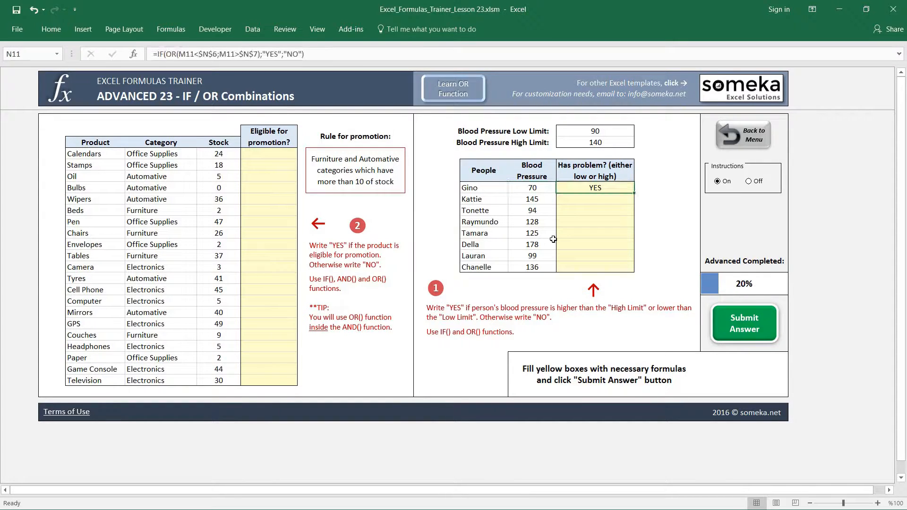
key(ctrl+c)
key(Down)
key(shift+Down)
key(shift+Down)
key(shift+Down)
key(shift+Down)
key(shift+Down)
key(shift+Down)
key(shift+Down)
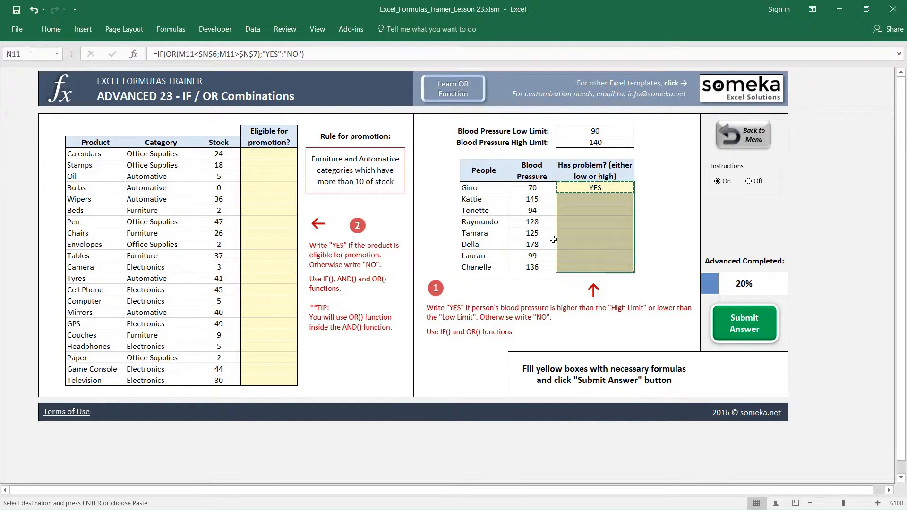
key(ctrl+alt+v)
key(f)
key(Return)
key(Down)
key(Down)
key(Down)
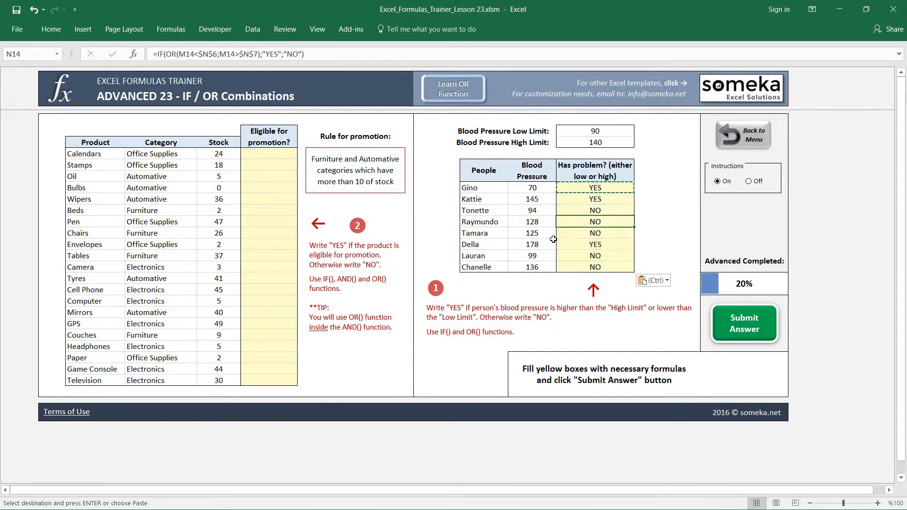
key(Escape)
Step: Check the copied formulas in column N against the neighbouring blood pressure readings
key(Up)
key(Up)
key(Left)
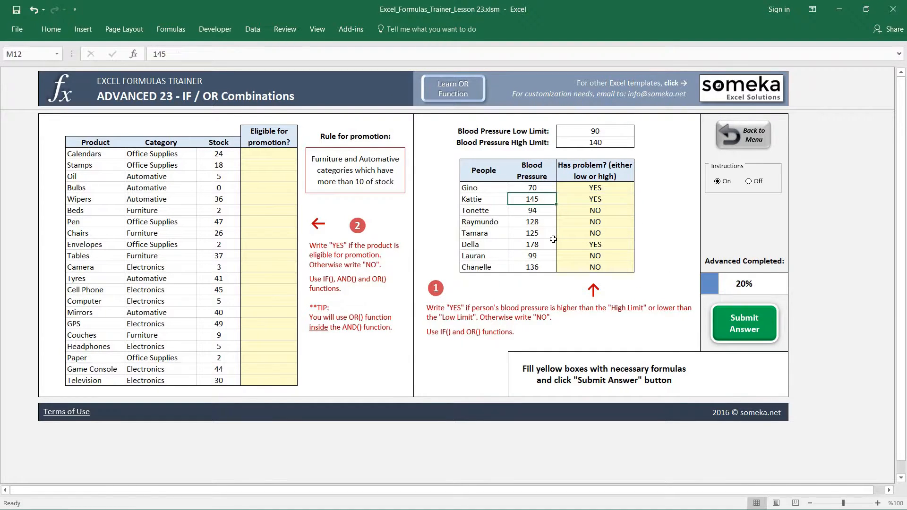
key(Right)
key(Down)
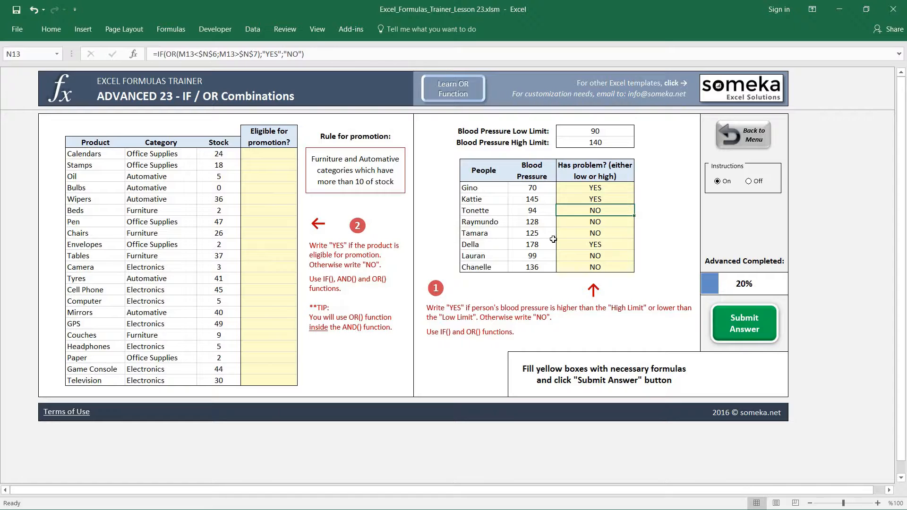
key(Left)
key(Right)
key(Down)
key(Down)
key(Up)
key(Up)
Step: Begin an alternative IF formula in N13 with a nested AND whose first condition is M13>N6
text(=IF()
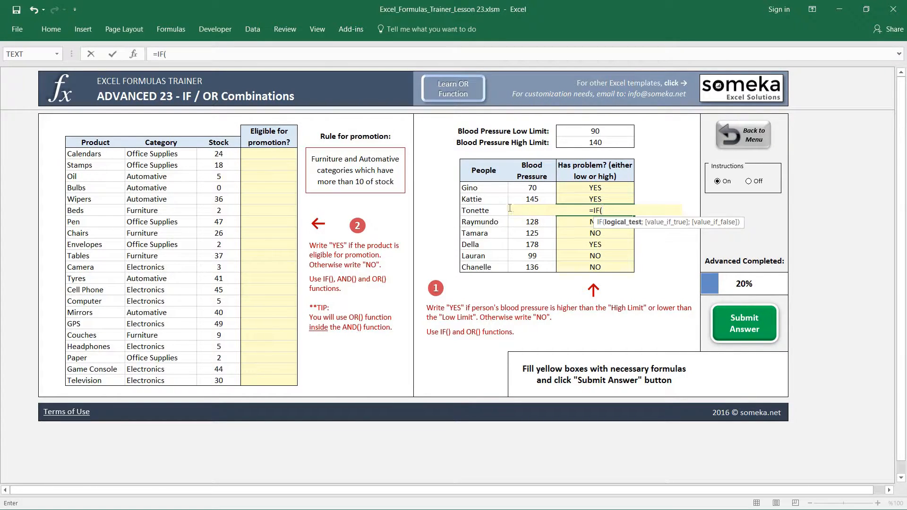
text(AND()
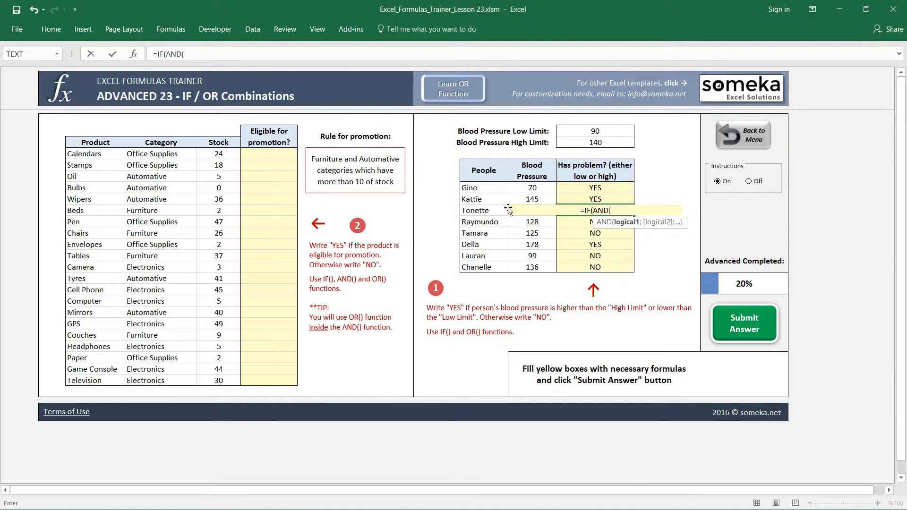
click(507, 209)
click(509, 209)
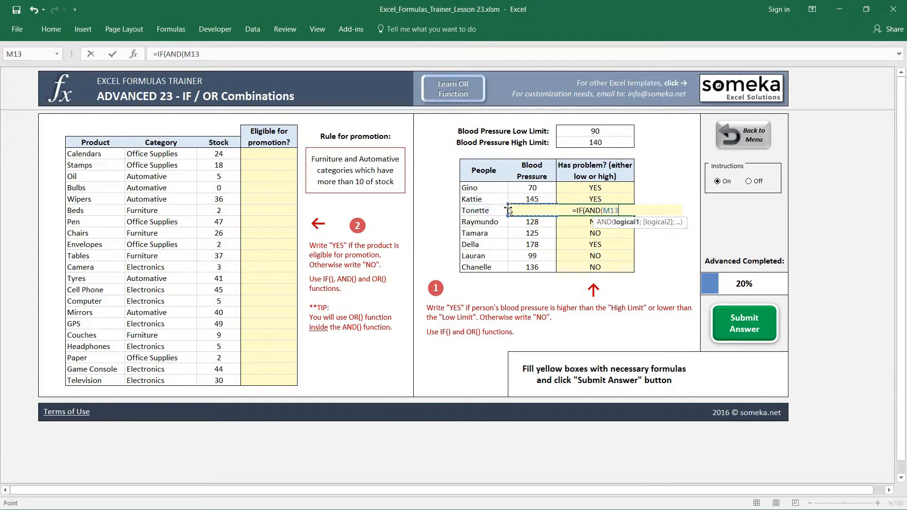
text(>)
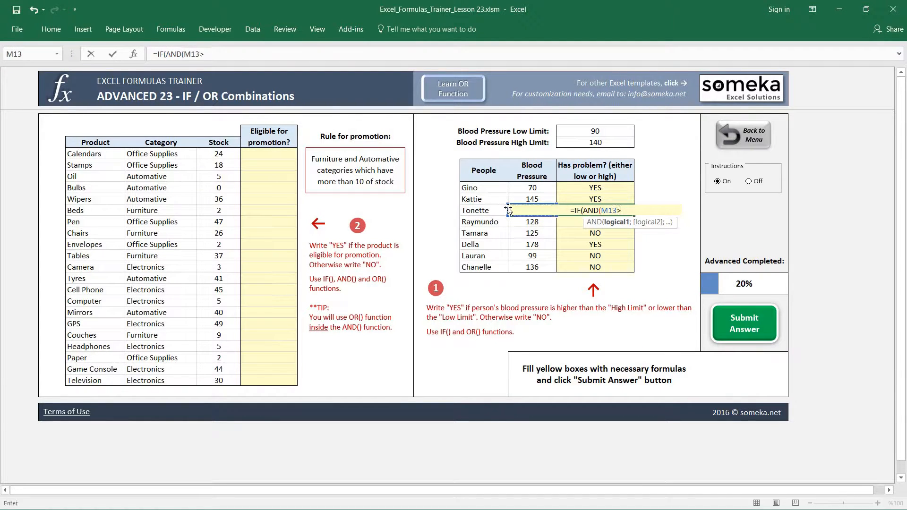
click(590, 130)
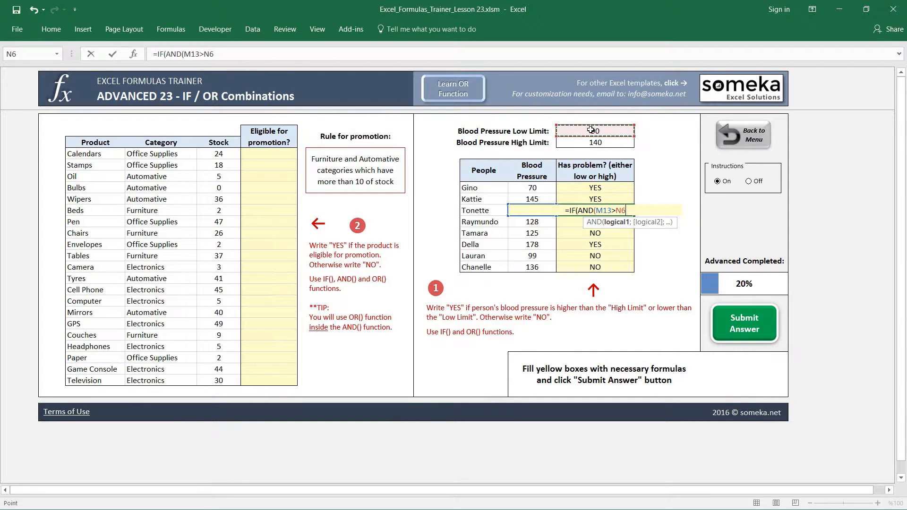
text(;)
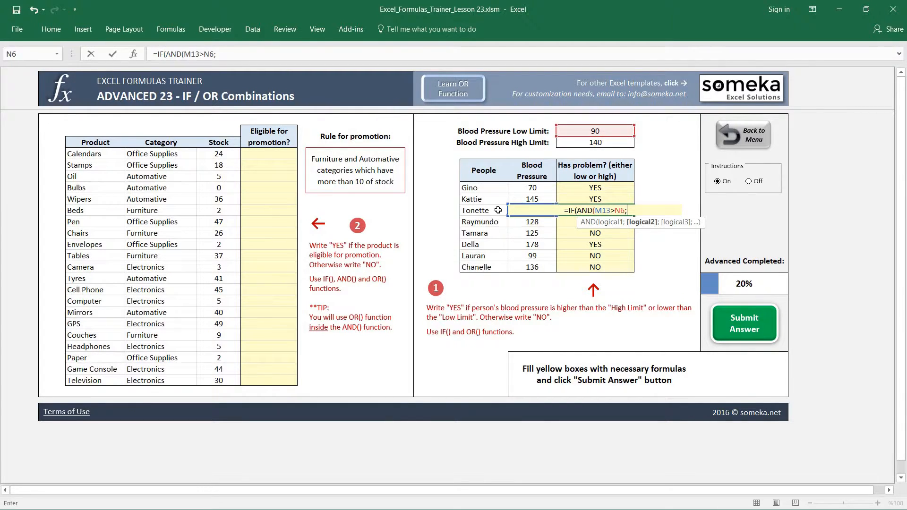
Step: Add M13<N7 as the second AND condition in N13 and close the AND function
click(499, 210)
key(Right)
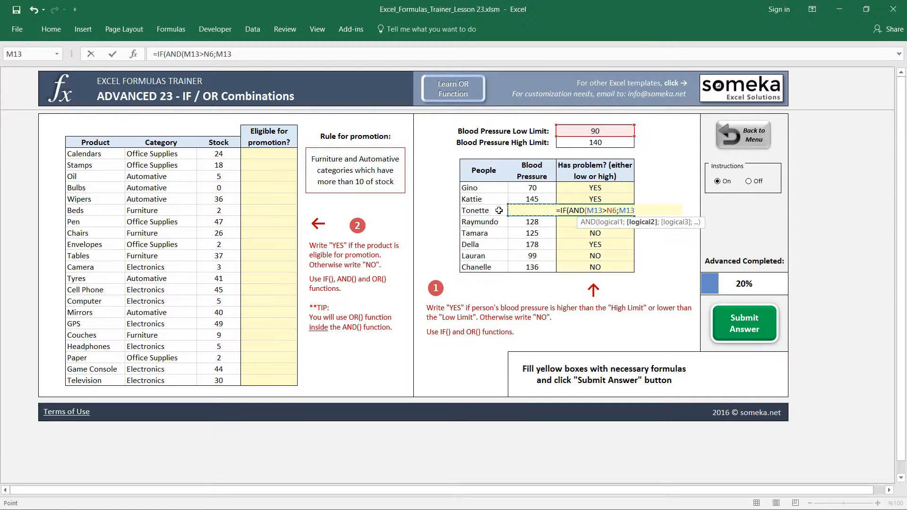
text(<)
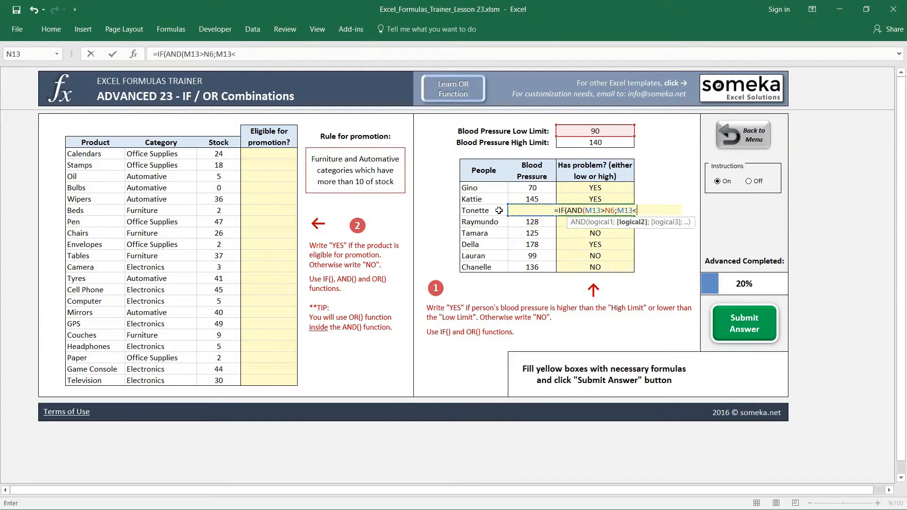
click(592, 143)
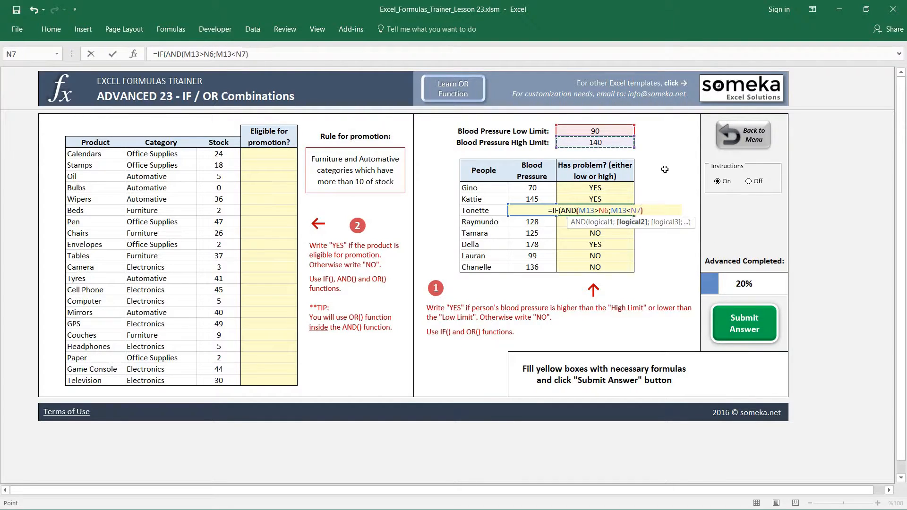
text())
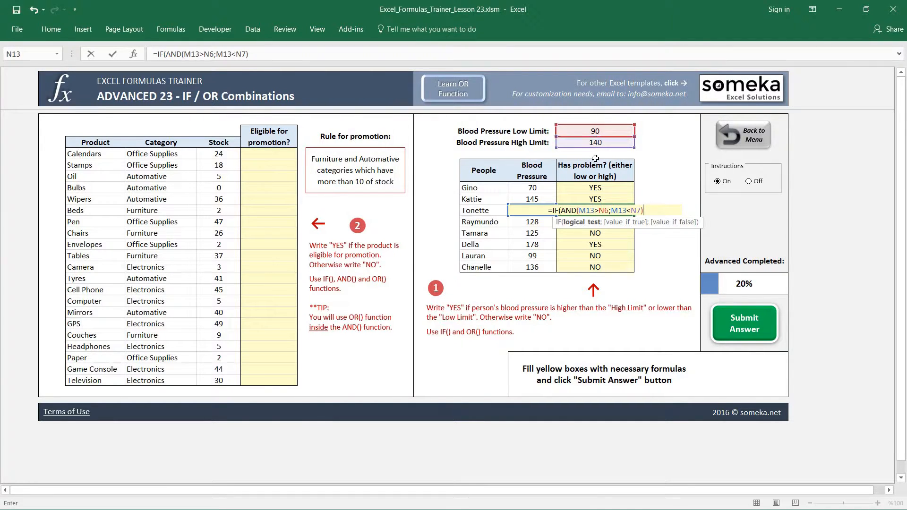
Step: Finish the trial formula in N13 with "NO" as the true result and "YES" as the false result
text(;")
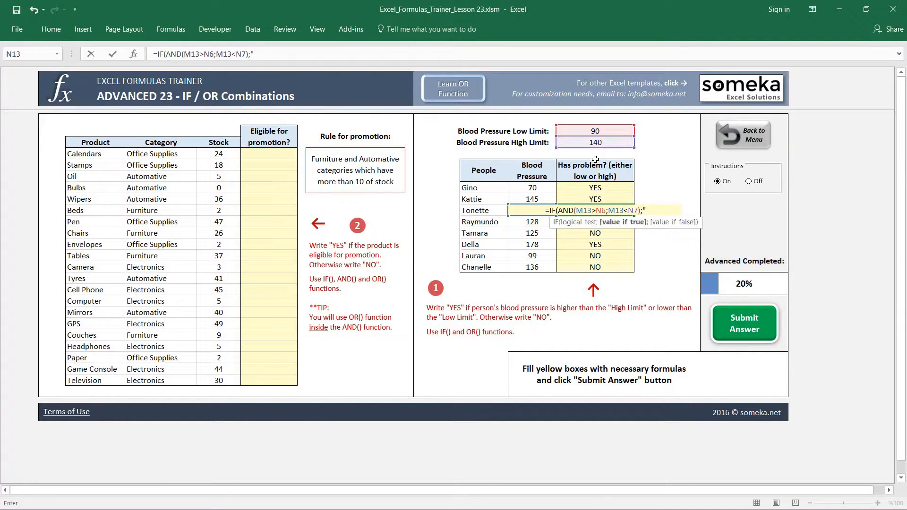
text(NO")
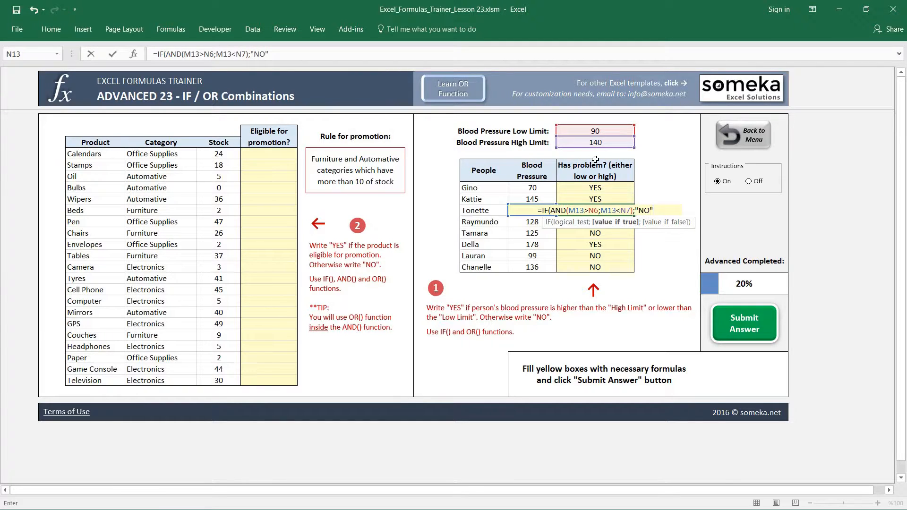
text(;")
text(YES)
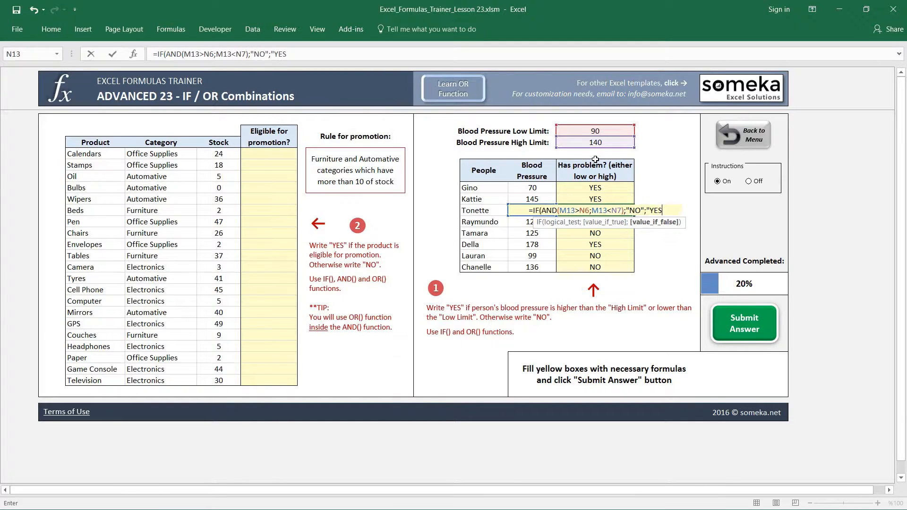
text("))
key(Return)
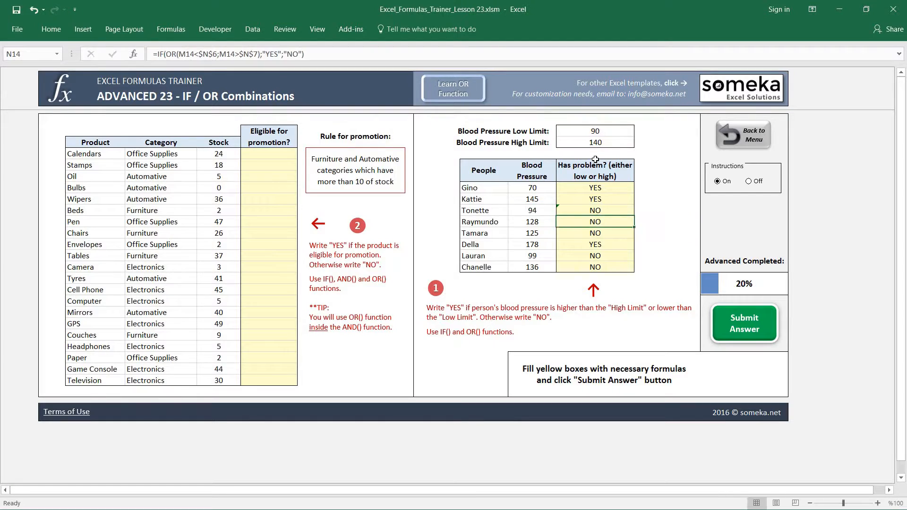
Step: Copy the trial AND formula from N13 and paste only the formula across N11:N18
key(Up)
key(ctrl+c)
key(Up)
key(Up)
key(shift+Down)
key(shift+Down)
key(shift+Down)
key(shift+Down)
key(shift+Down)
key(shift+Down)
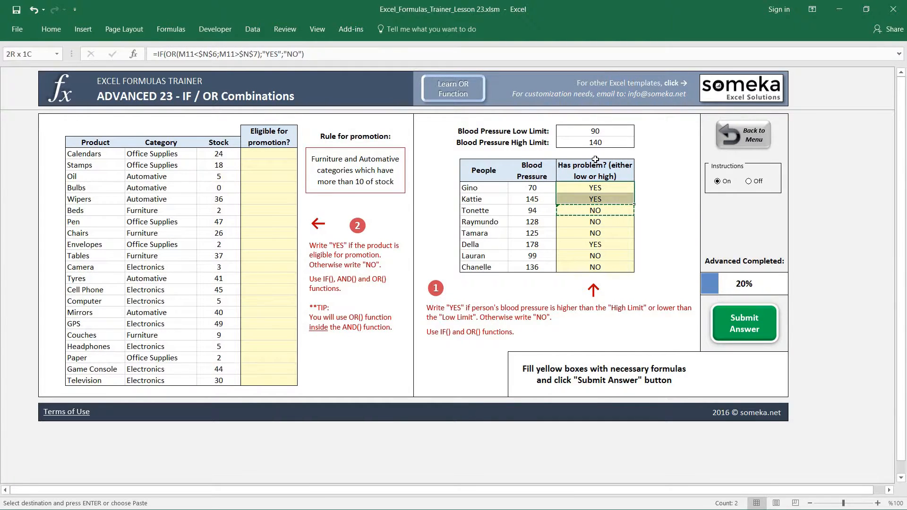
key(shift+Down)
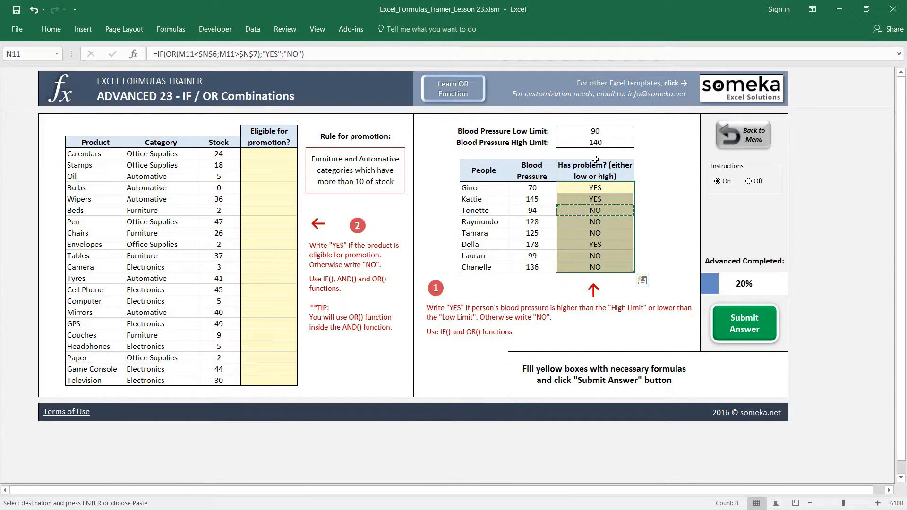
key(ctrl+alt+v)
key(f)
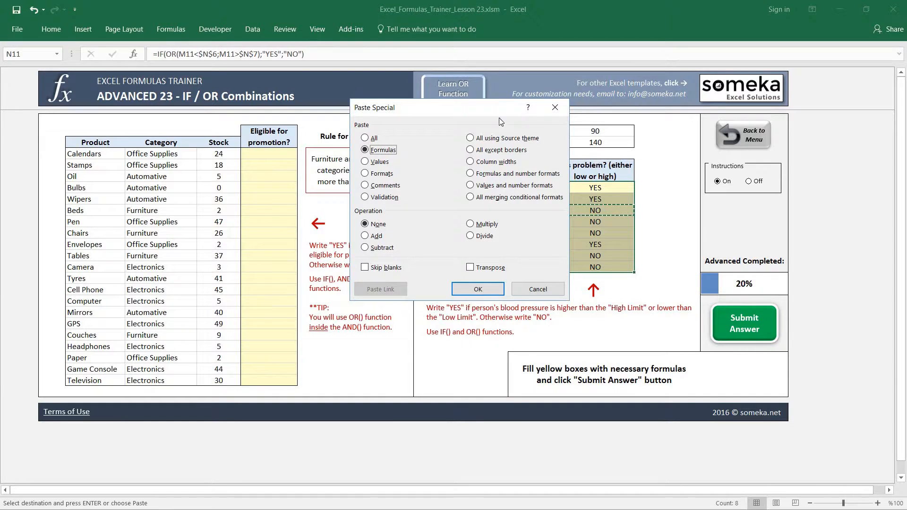
drag(487, 108, 352, 72)
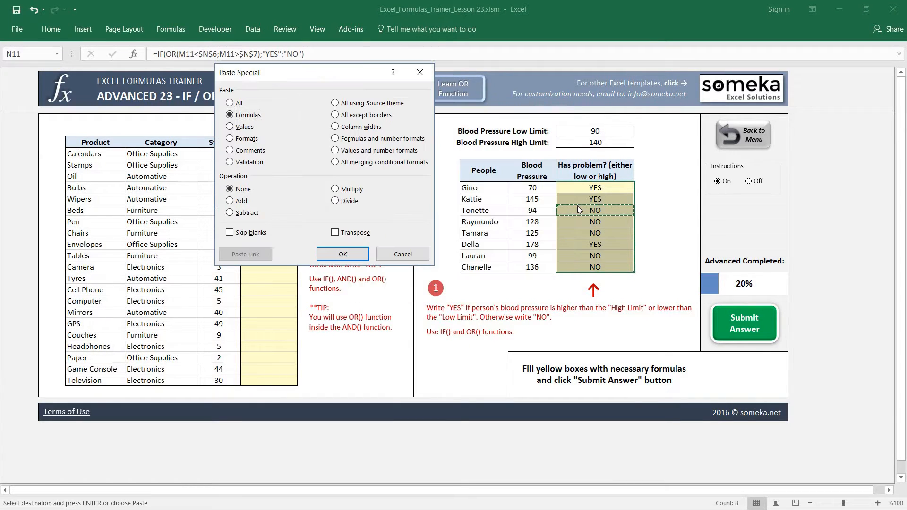
click(343, 254)
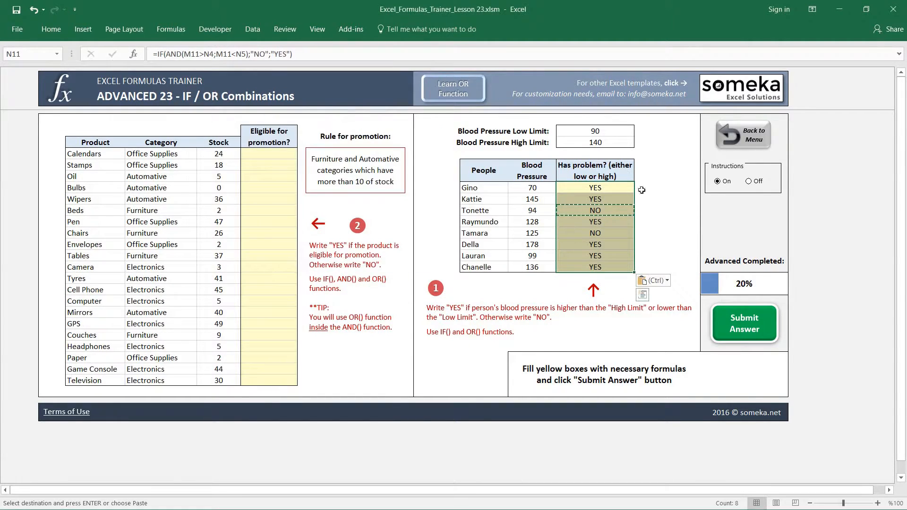
Step: Inspect the pasted formula in N12, then undo the paste and the trial AND formula in N13
click(594, 199)
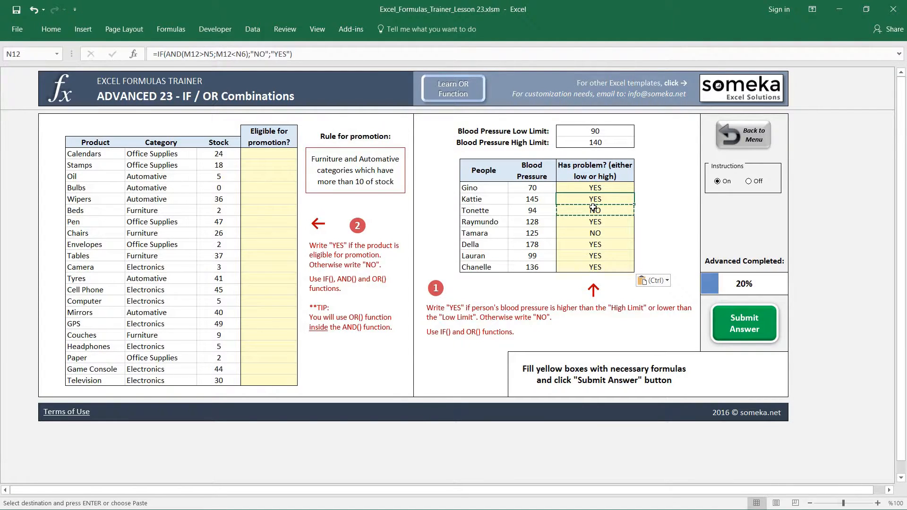
key(ctrl+z)
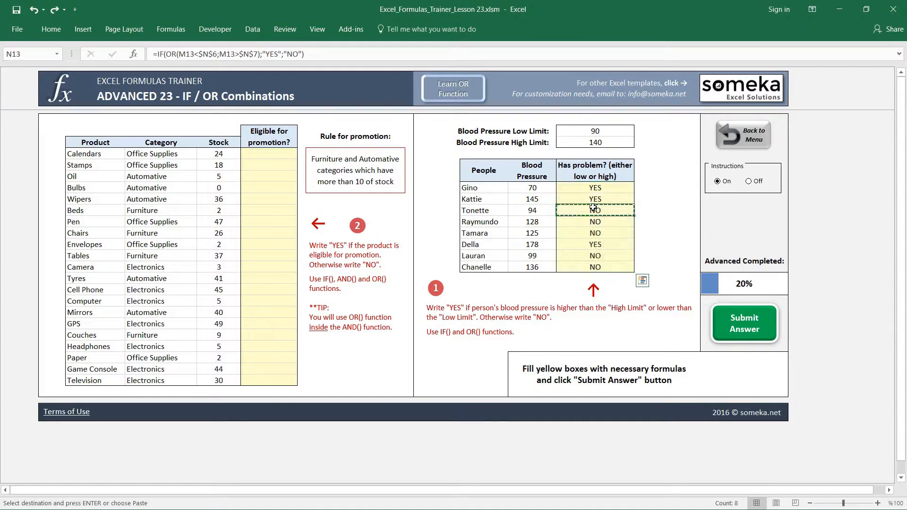
Step: Review the IF/OR formulas throughout the "Has problem?" column and cancel the pending copy selection
key(Down)
key(Down)
key(Down)
key(Down)
key(Down)
key(Down)
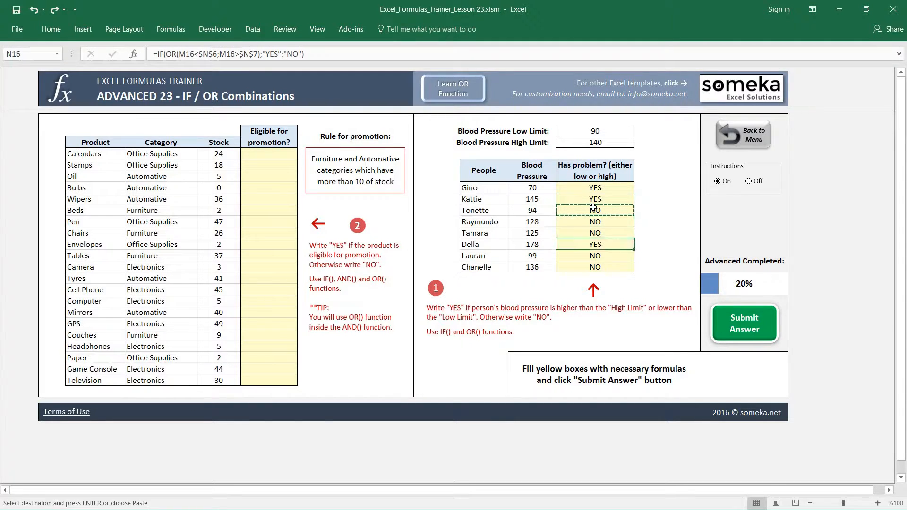
key(Up)
key(Up)
key(Up)
key(Up)
key(Up)
key(Up)
key(Escape)
key(Up)
key(Up)
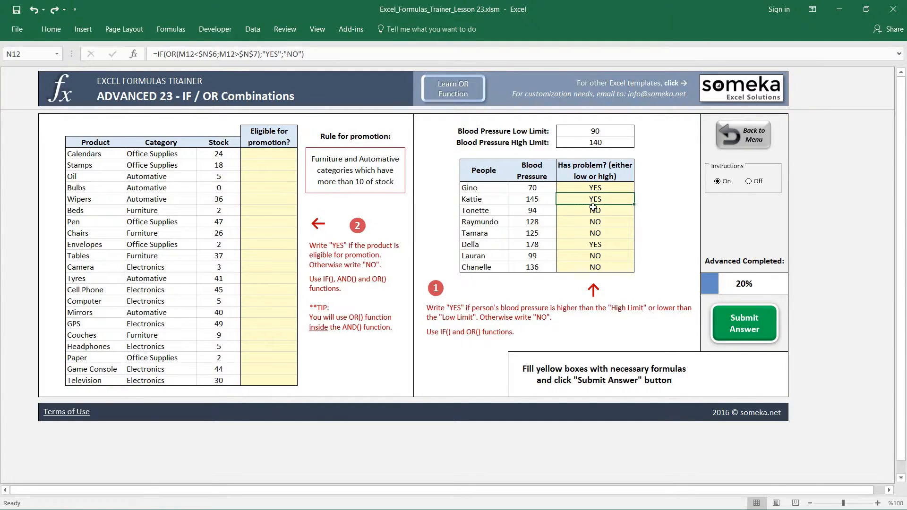
Step: Examine the Product, Category and Stock columns of the product table
key(Down)
key(Down)
click(284, 430)
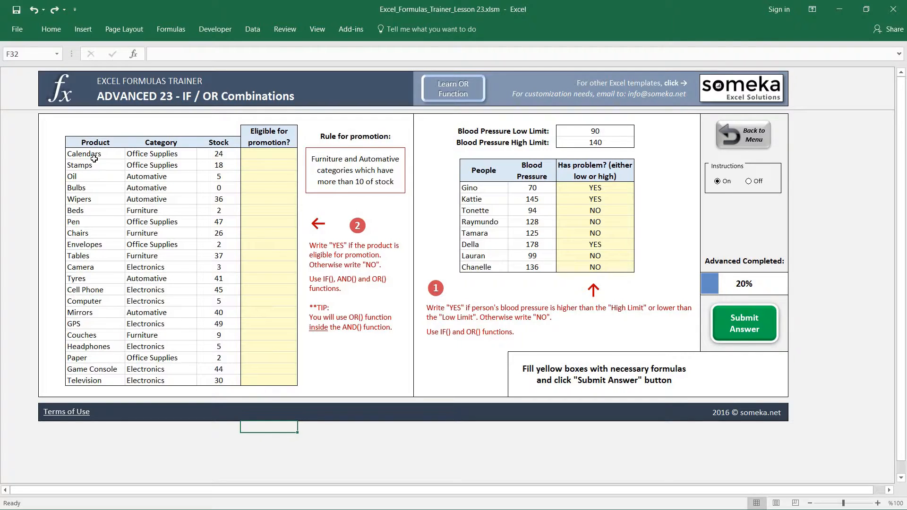
drag(95, 157, 107, 243)
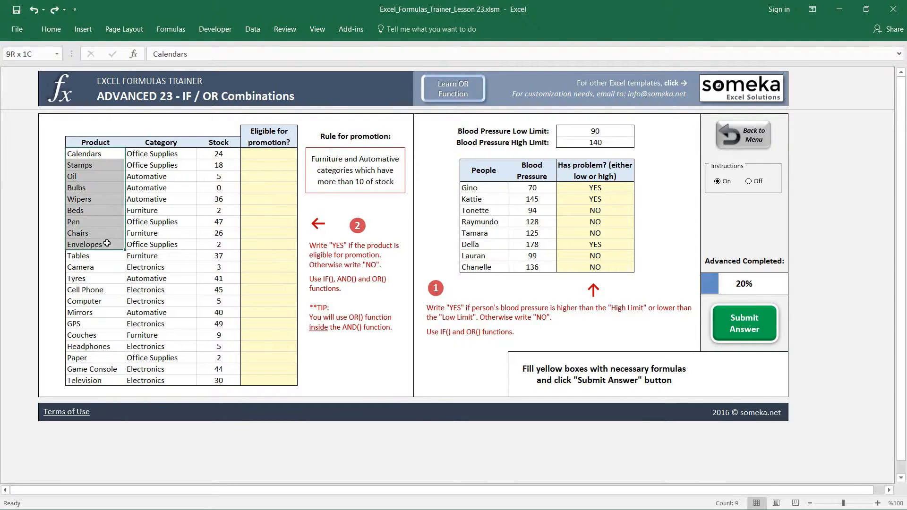
click(92, 154)
drag(155, 151, 166, 245)
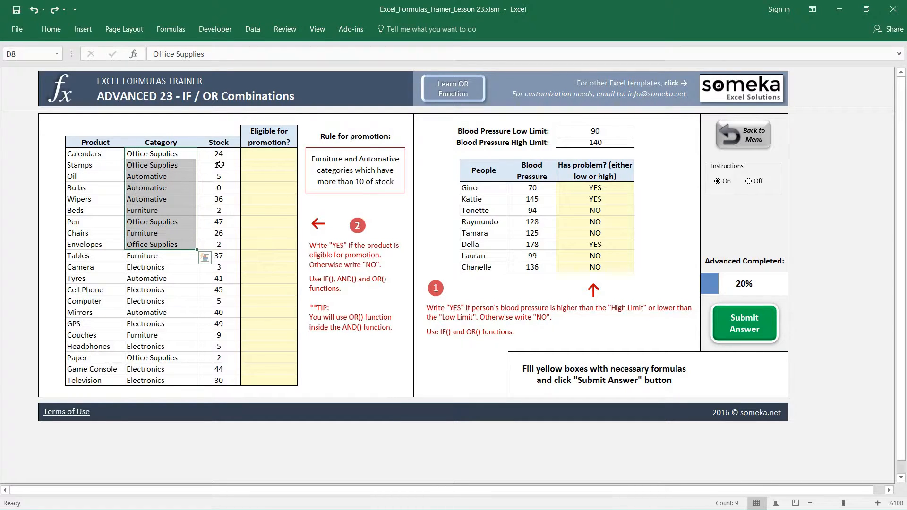
drag(221, 155, 220, 222)
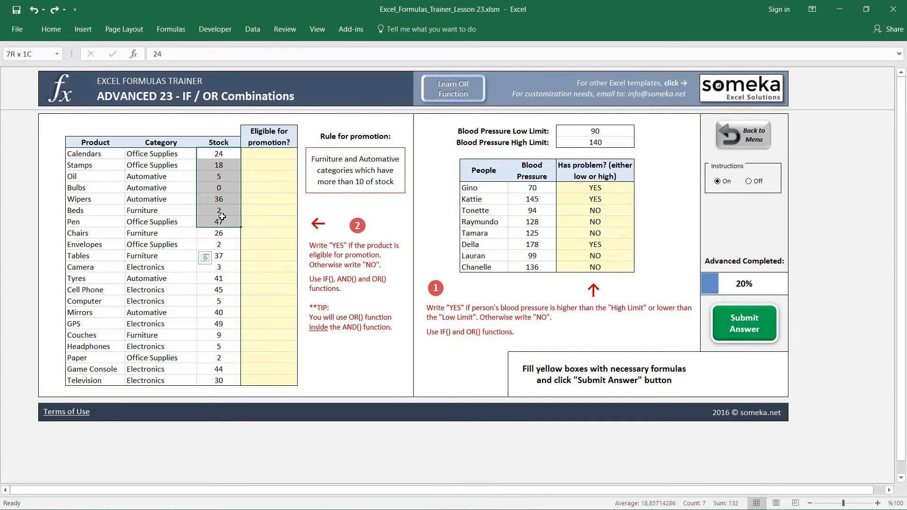
drag(102, 154, 229, 384)
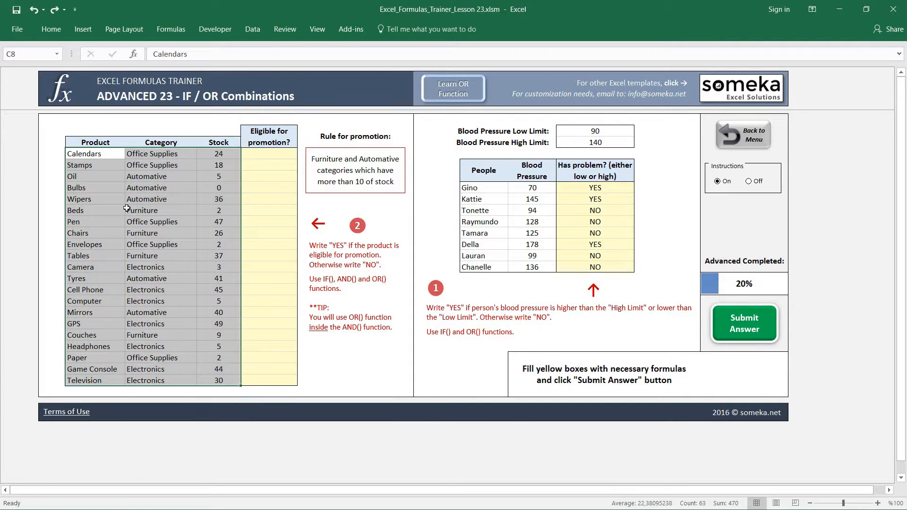
click(220, 197)
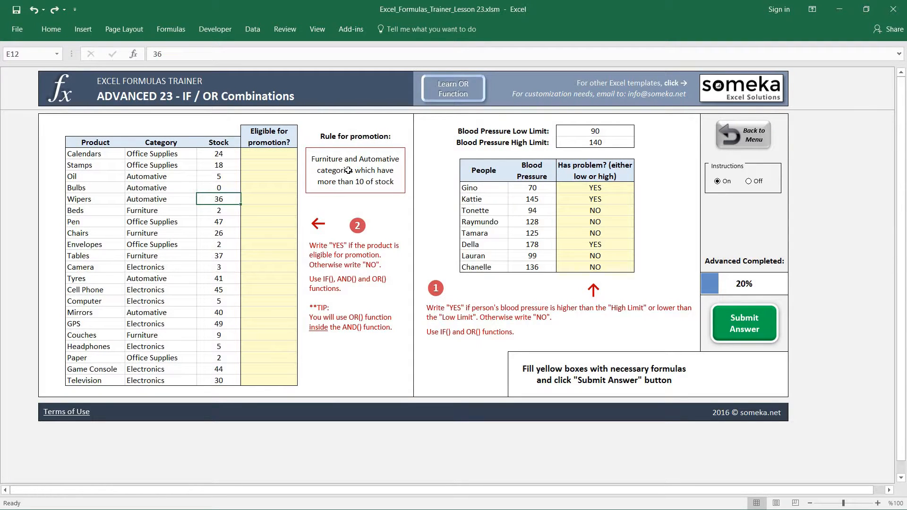
Step: Read the promotion rule in H8 and check it against the category and stock of the Oil row
click(334, 160)
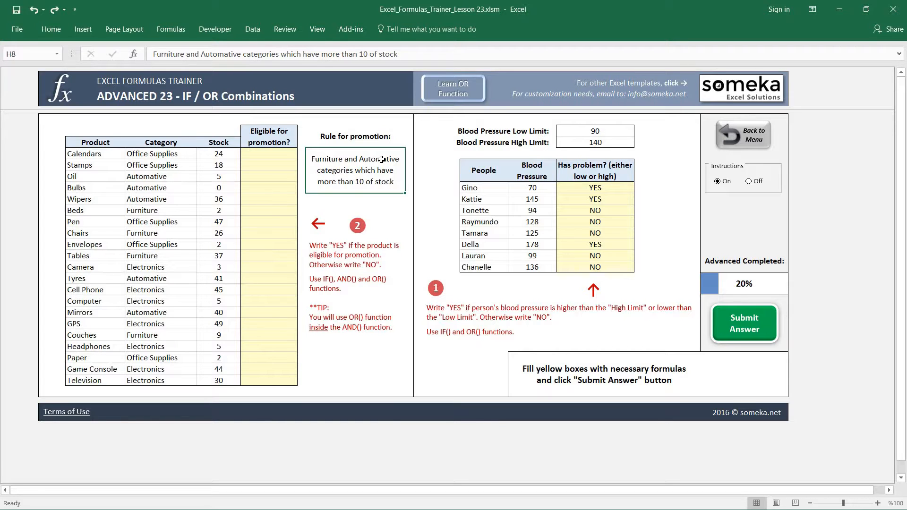
click(165, 177)
click(222, 175)
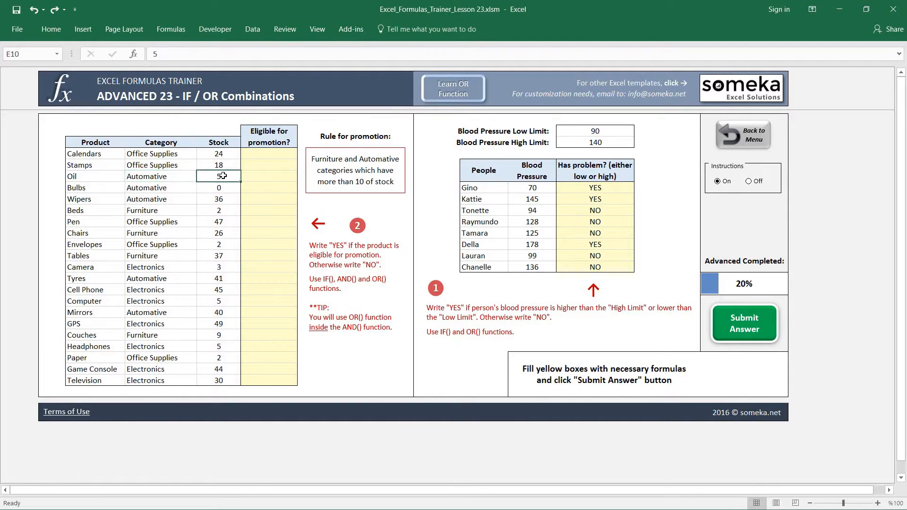
click(85, 176)
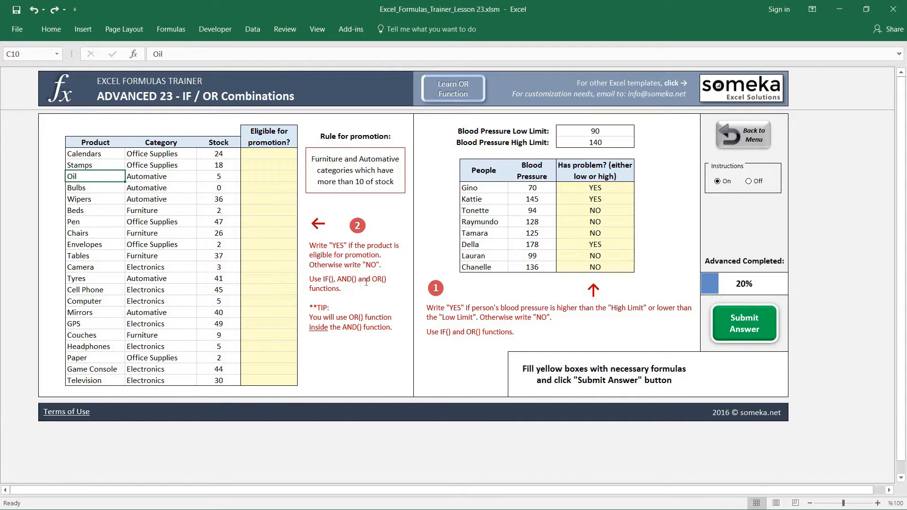
Step: Begin the promotion formula in F8 with nested IF, AND and OR functions, testing whether category D8 equals "Furniture"
click(262, 155)
text(=)
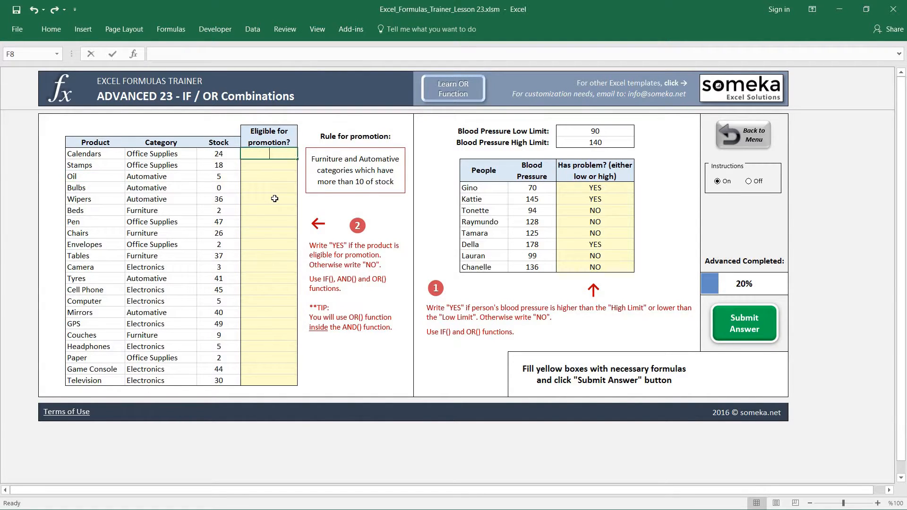
text(IF()
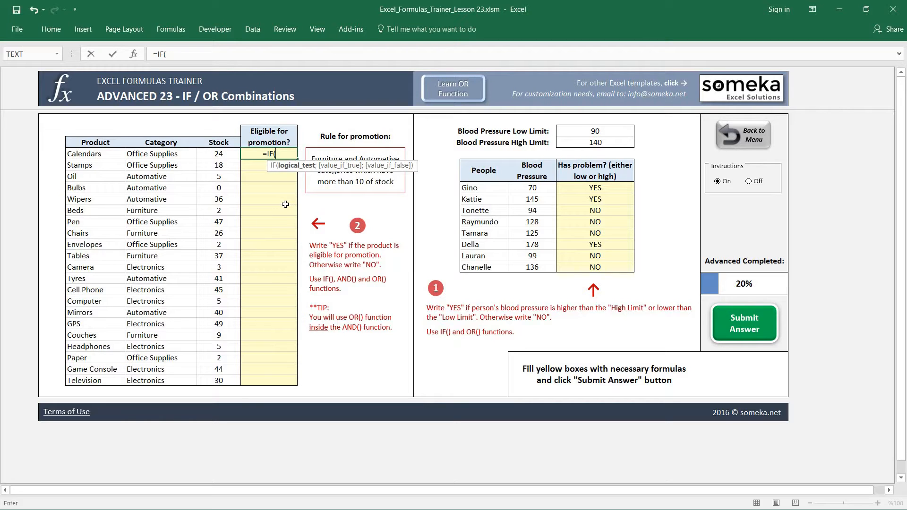
text(AND)
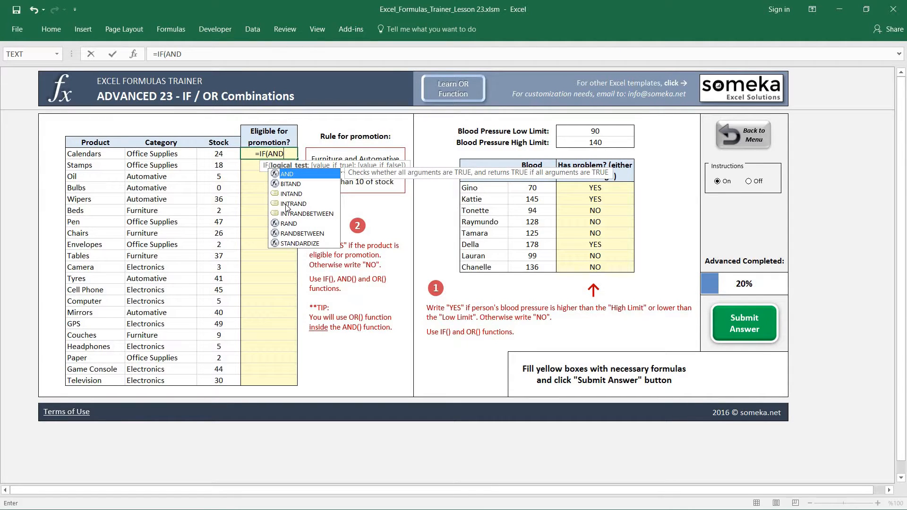
text(()
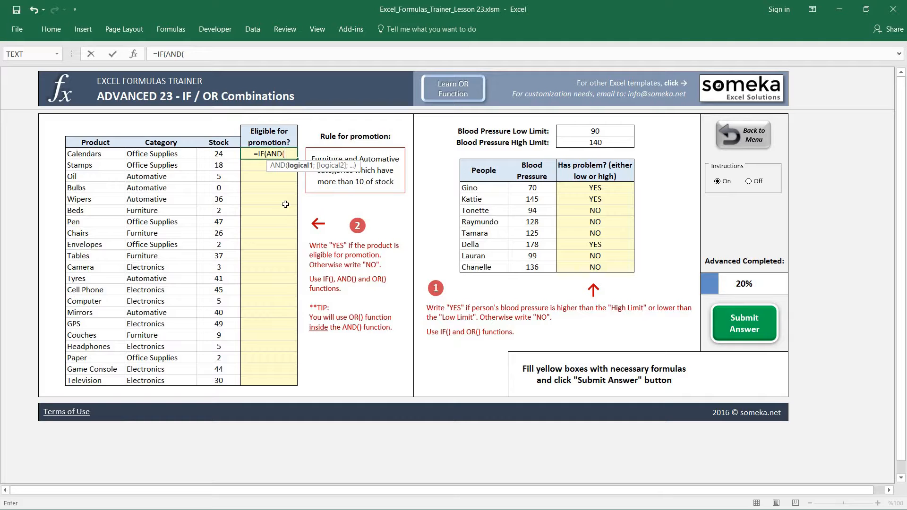
text(OR()
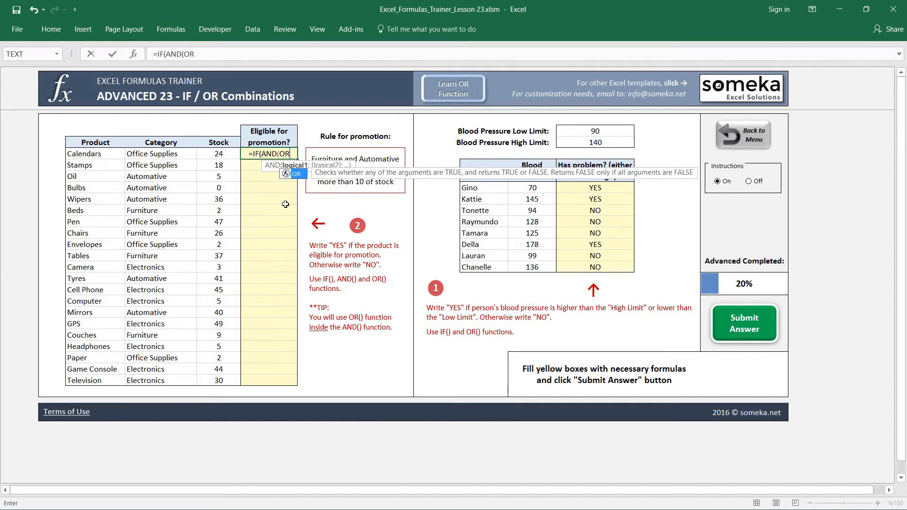
click(152, 153)
text(=")
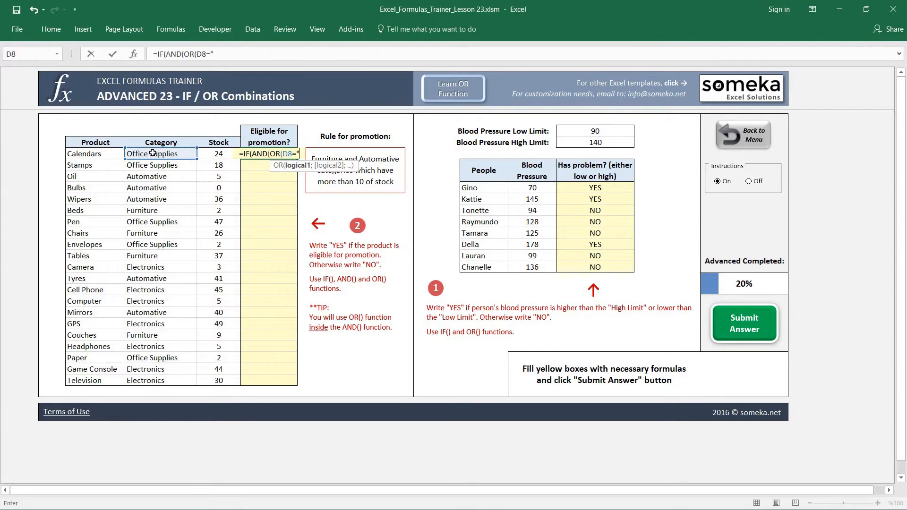
text(Furni)
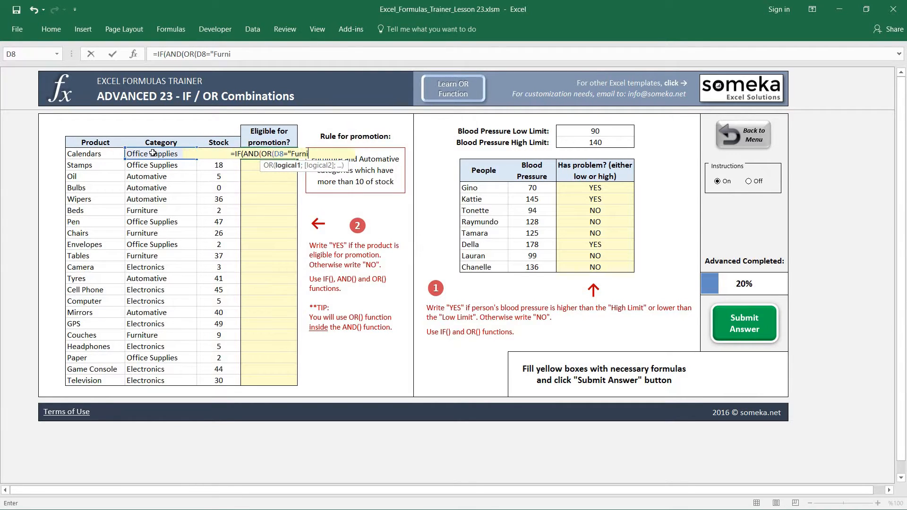
text(ture")
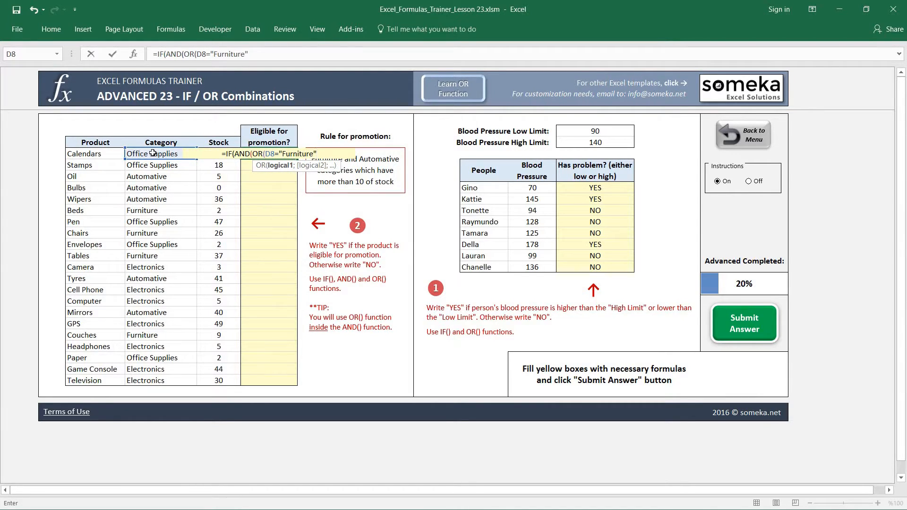
text(;)
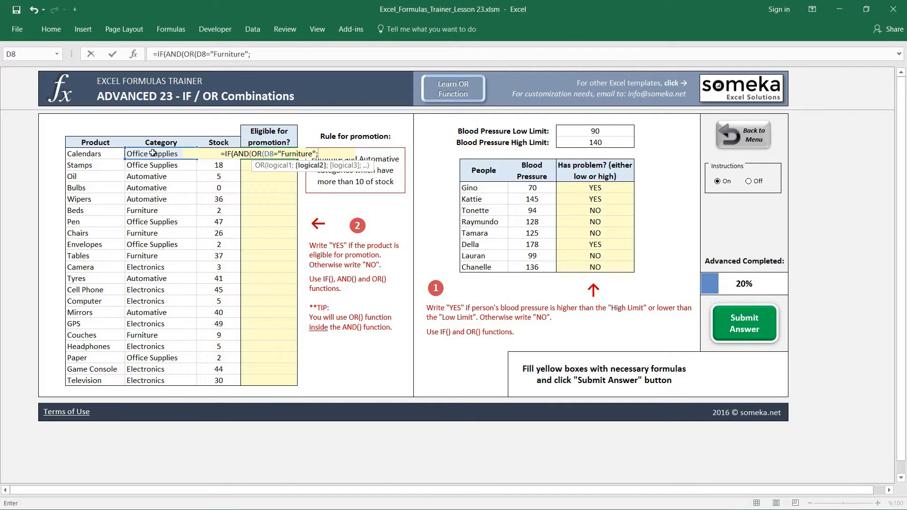
Step: Add D8="Automative" as the second OR condition in the F8 formula and close the OR function
click(153, 154)
text(=")
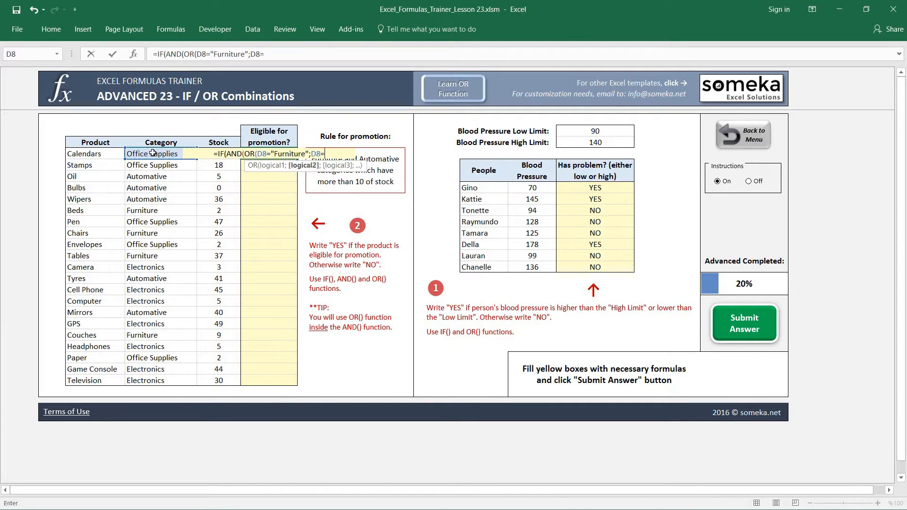
text(Autom)
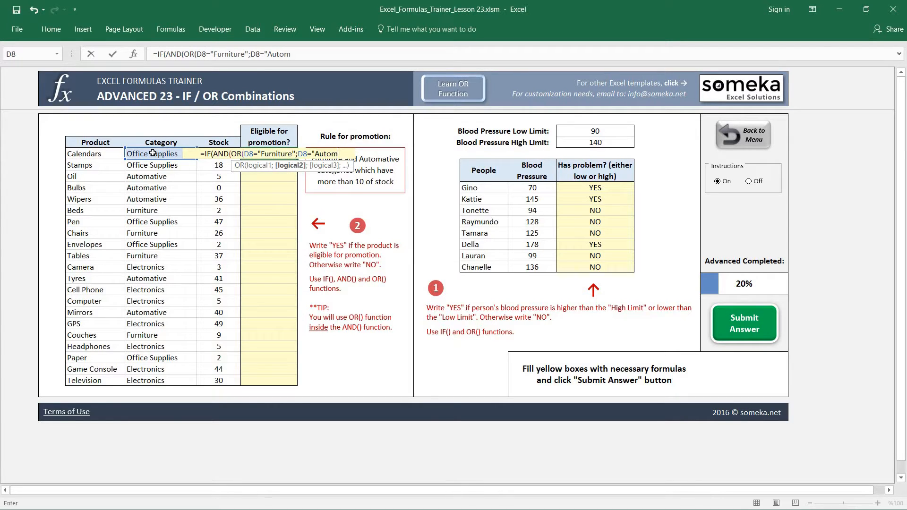
text(ative)
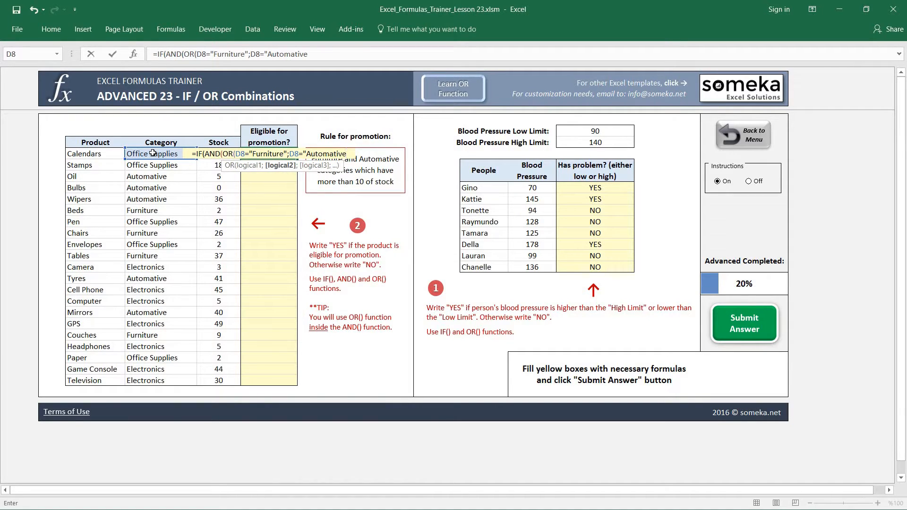
text("))
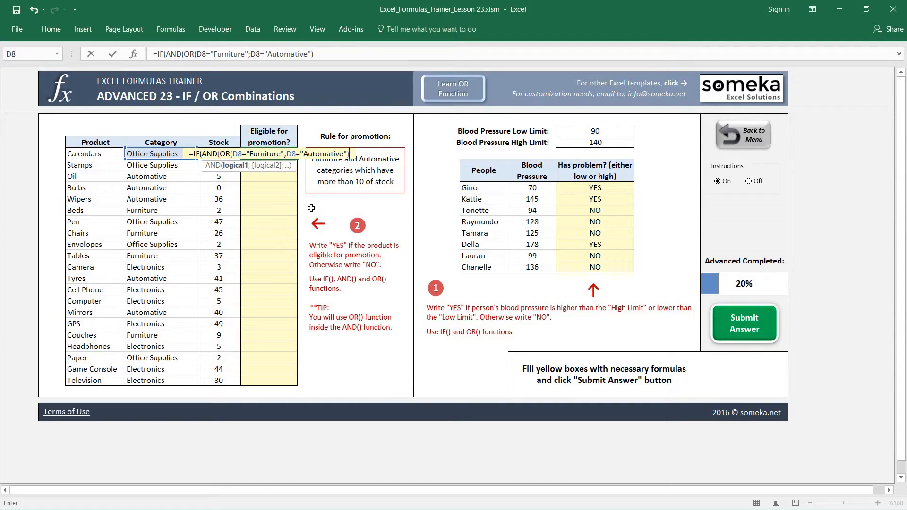
Step: Add the stock condition E8>10 as the second AND argument in the F8 formula and close the AND function
text(;)
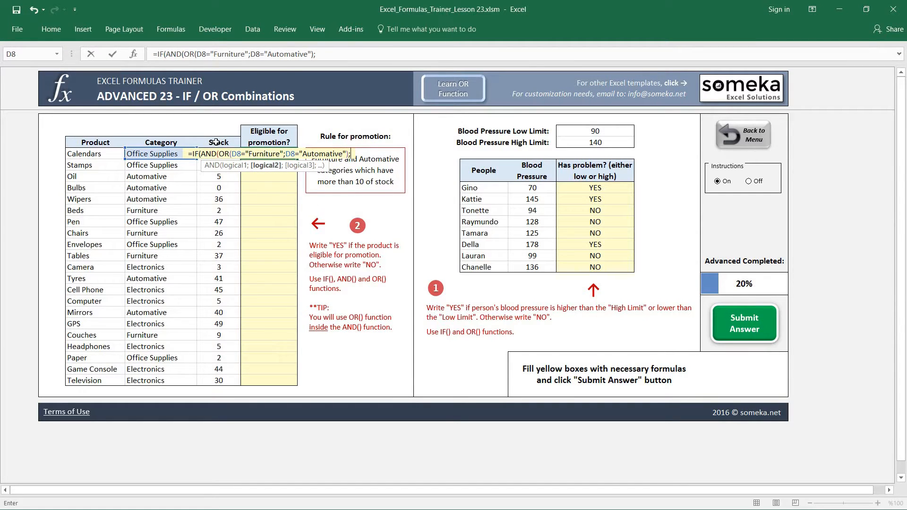
click(230, 143)
key(Down)
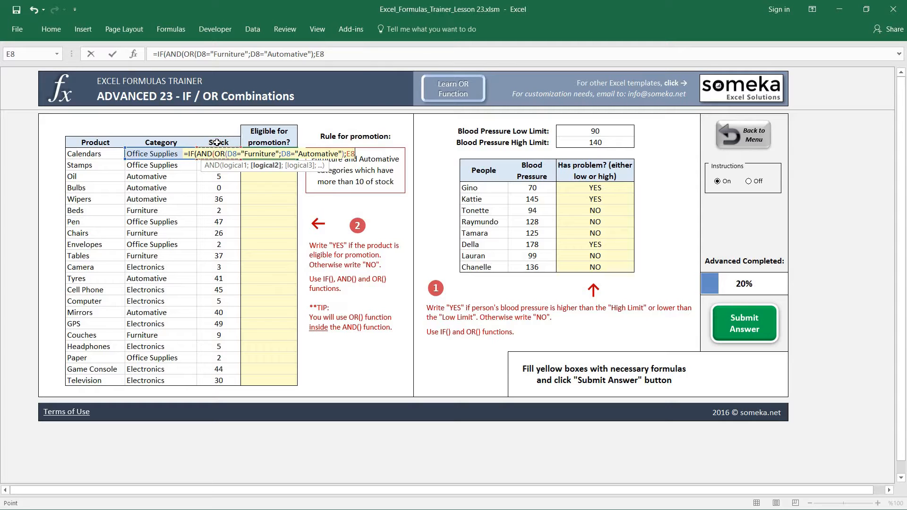
text(>)
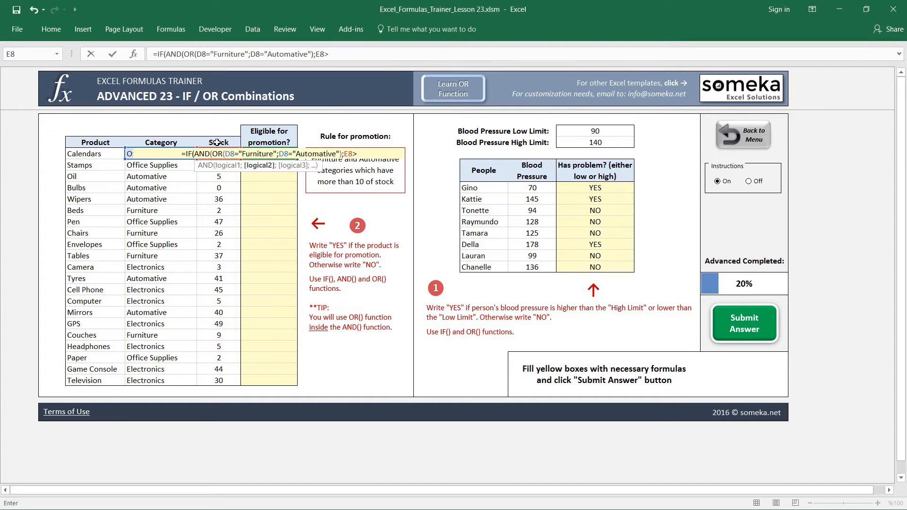
text(10)
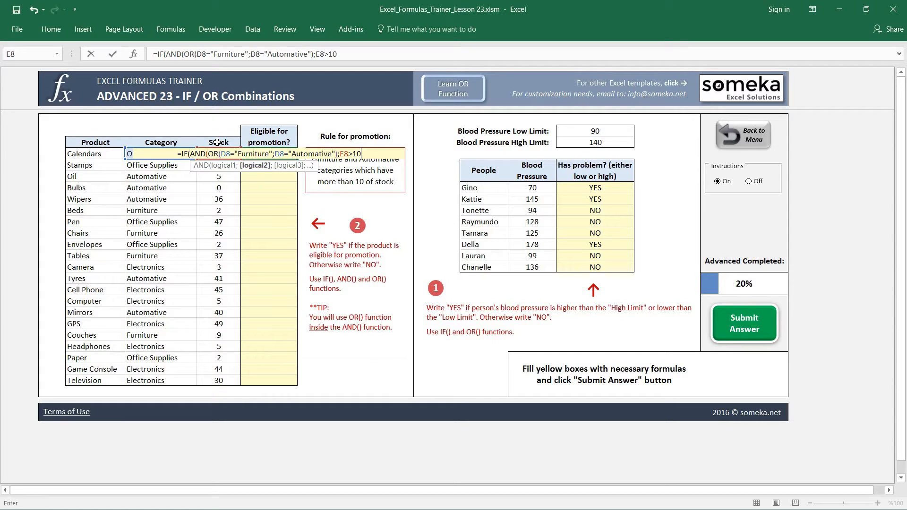
text())
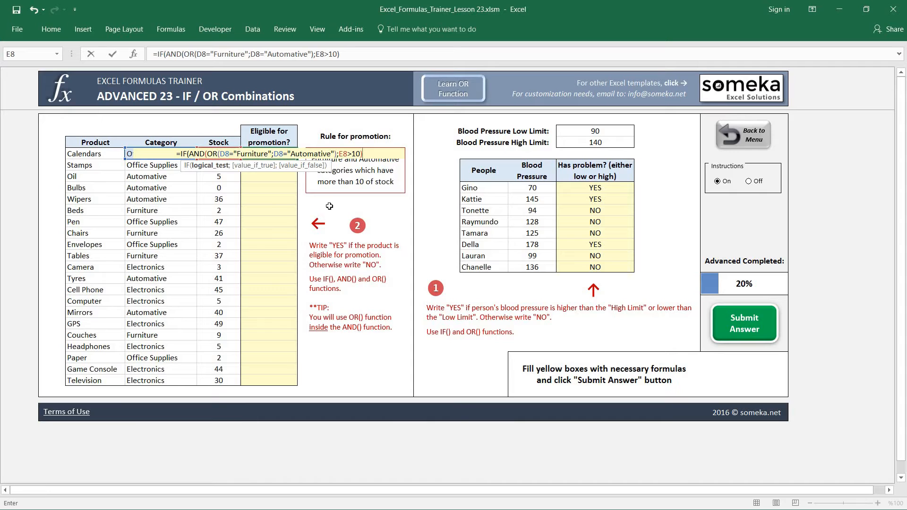
Step: Complete the F8 formula with "YES" as the true result and "NO" as the false result
text(;)
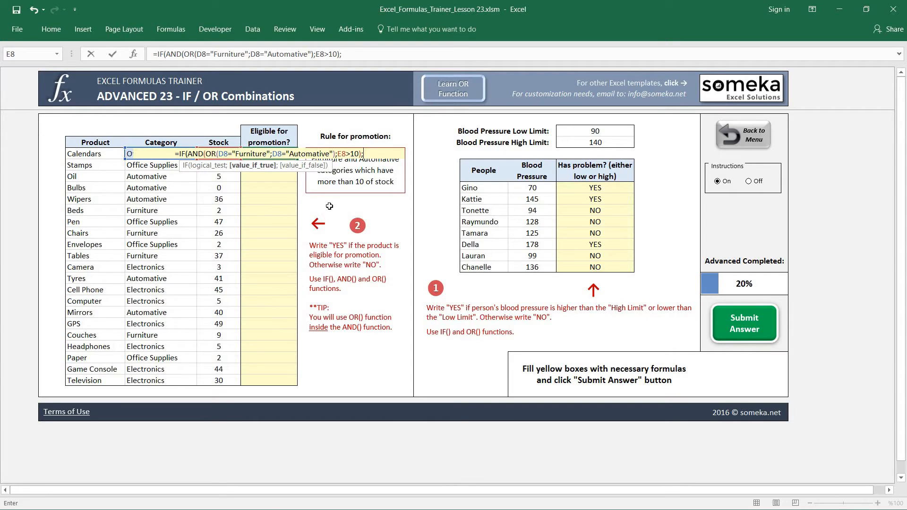
text(")
text(YE)
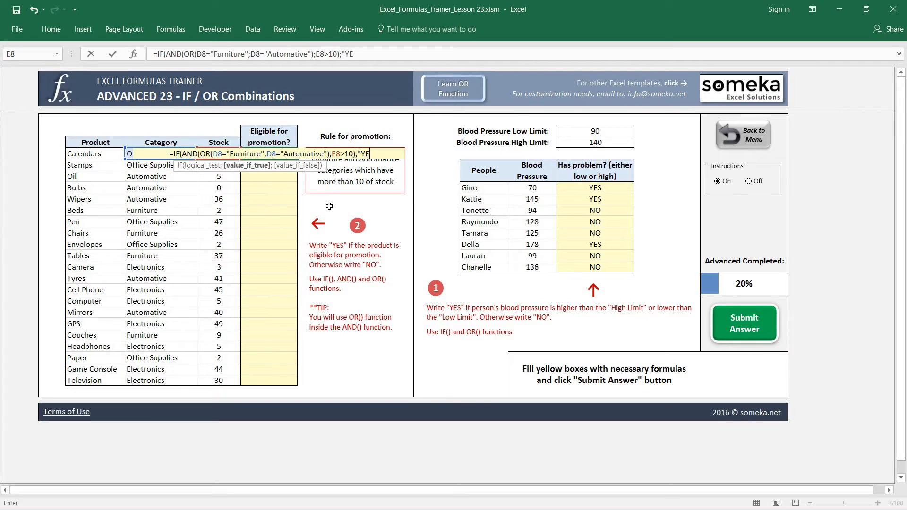
text(S";)
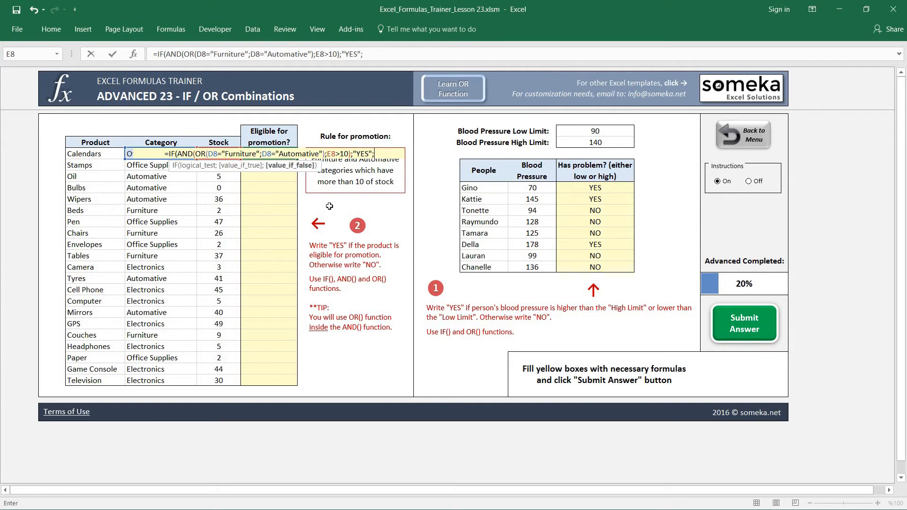
text("NO"))
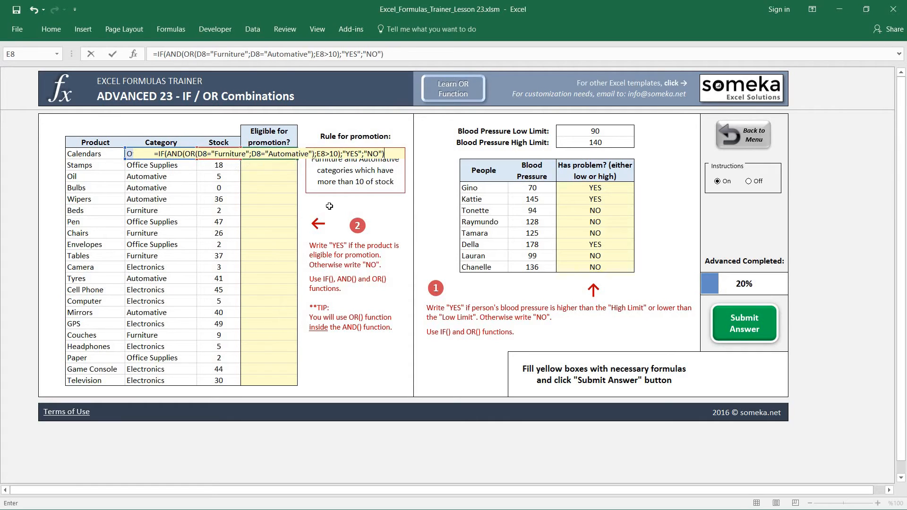
key(ctrl+Return)
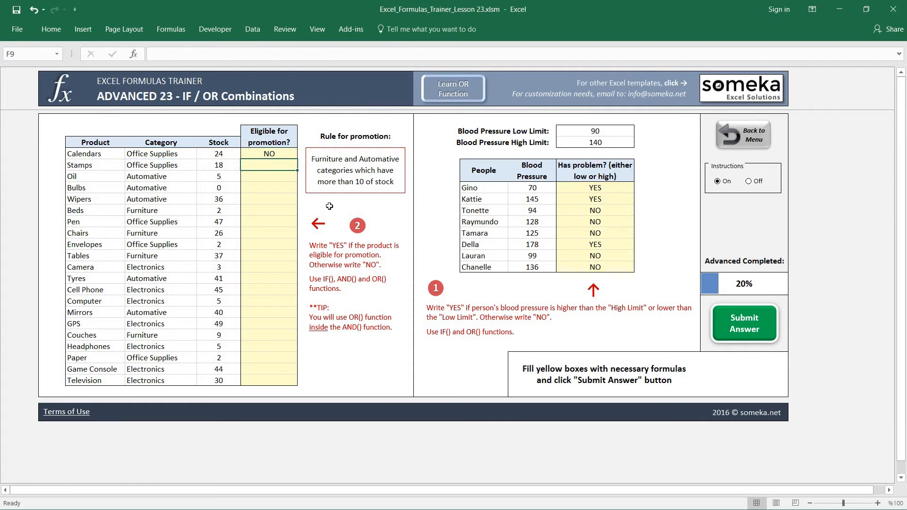
Step: Copy the promotion formula from F8 and paste only the formula across F8:F28, ending the copy selection
key(ctrl+c)
key(shift+Down)
key(shift+Down)
key(shift+Down)
key(shift+Down)
key(shift+Down)
key(shift+Down)
key(shift+Down)
key(shift+Down)
key(shift+Down)
key(shift+Down)
key(shift+Down)
key(shift+Down)
key(shift+Down)
key(shift+Down)
key(shift+Down)
key(shift+Down)
key(shift+Down)
key(shift+Down)
key(shift+Down)
key(shift+Down)
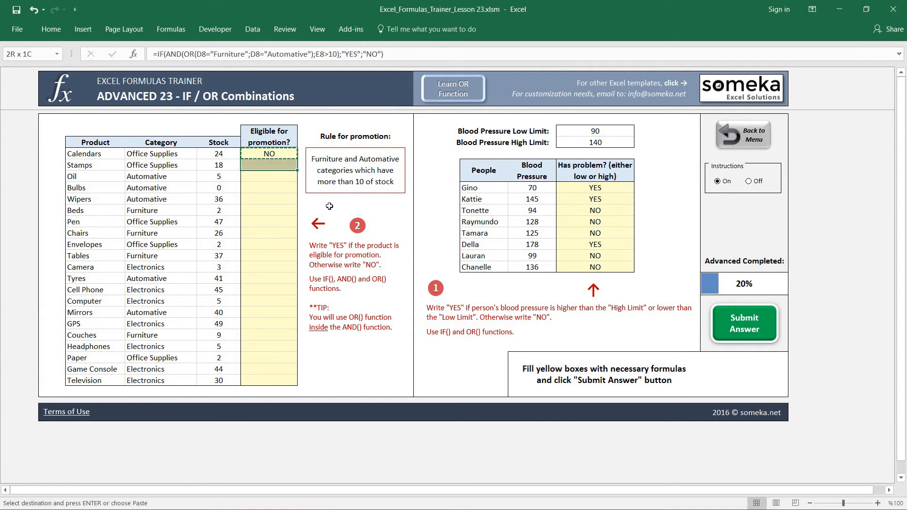
key(ctrl+alt+v)
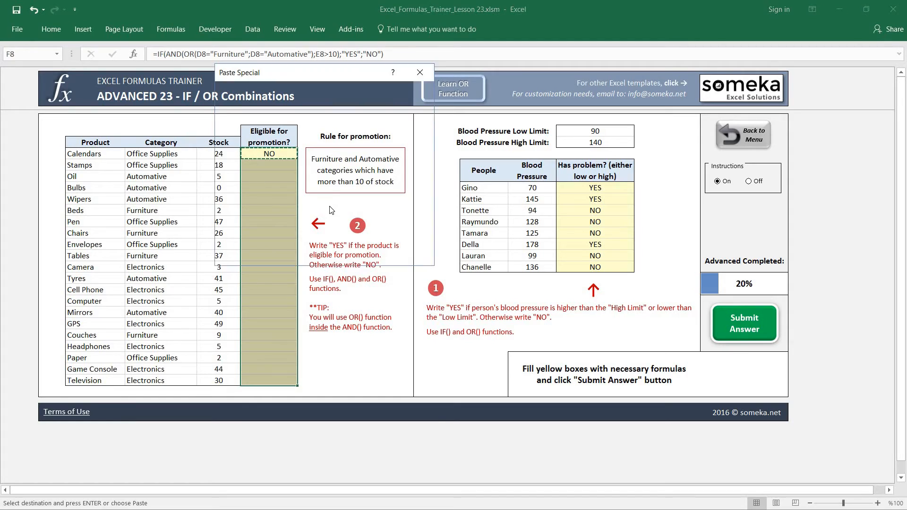
key(f)
key(Return)
key(Escape)
Step: Check the Wipers row's category and stock against the rule for promotion
key(Down)
key(Down)
key(Down)
key(Down)
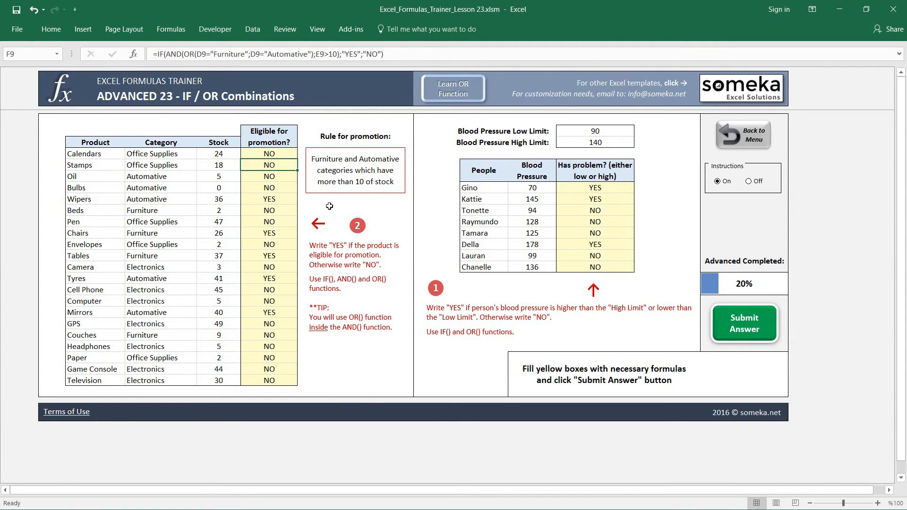
key(Left)
key(Left)
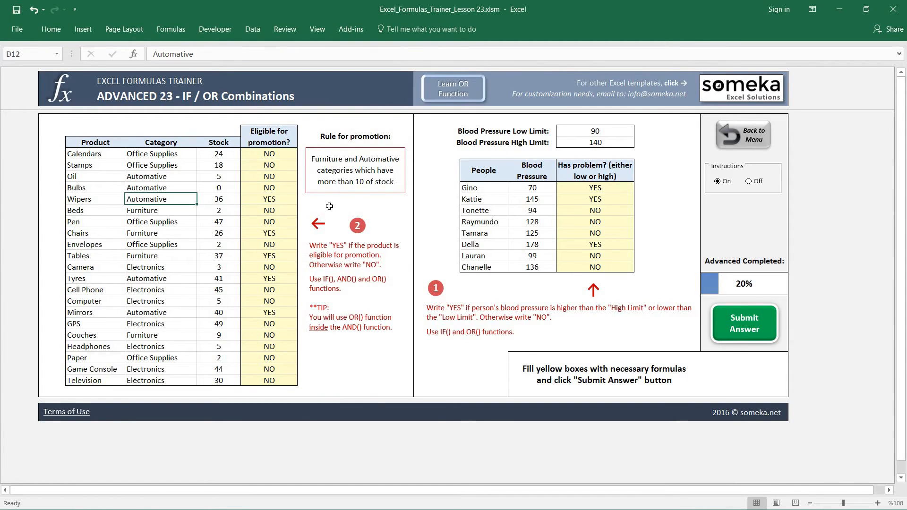
key(Right)
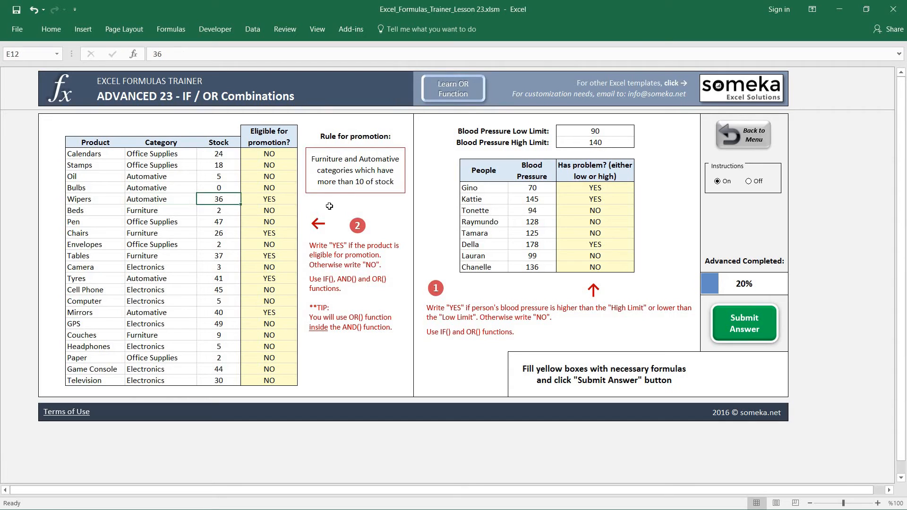
Step: Check the Oil row's category, stock and eligibility formula against the rule for promotion
key(Left)
key(Up)
key(Up)
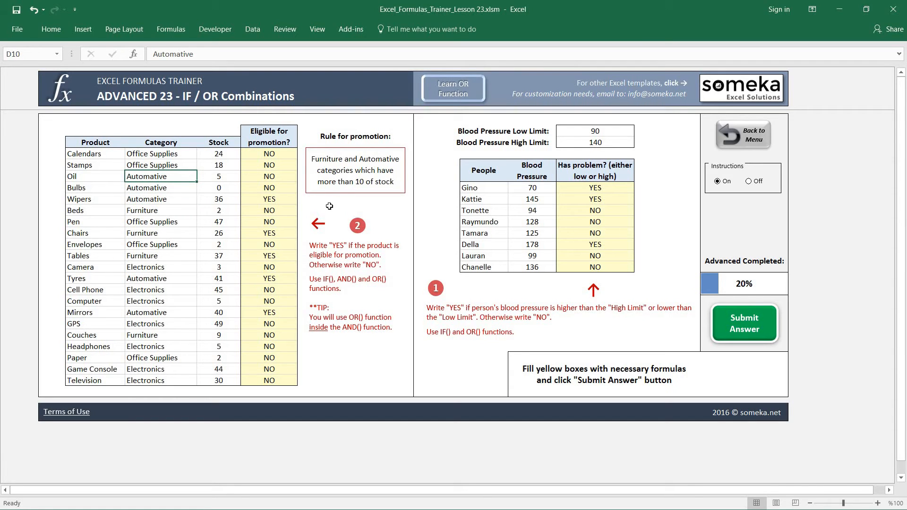
key(Right)
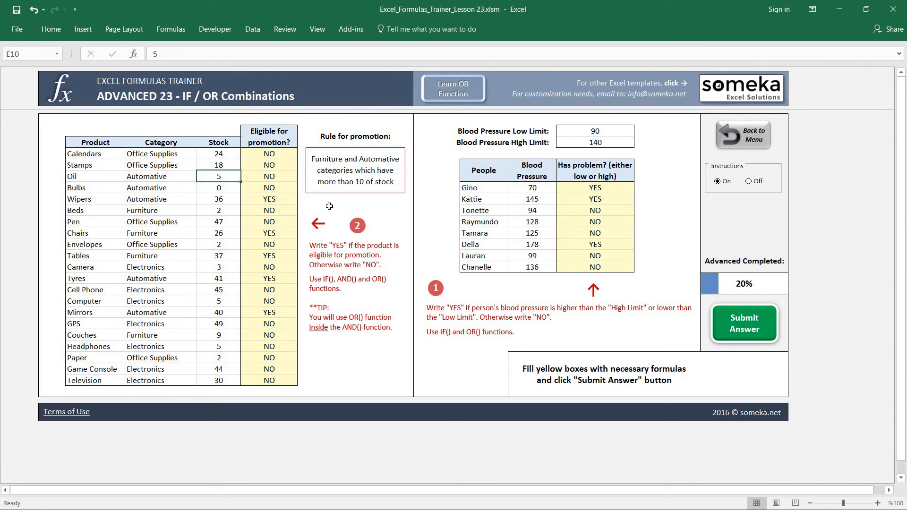
key(Right)
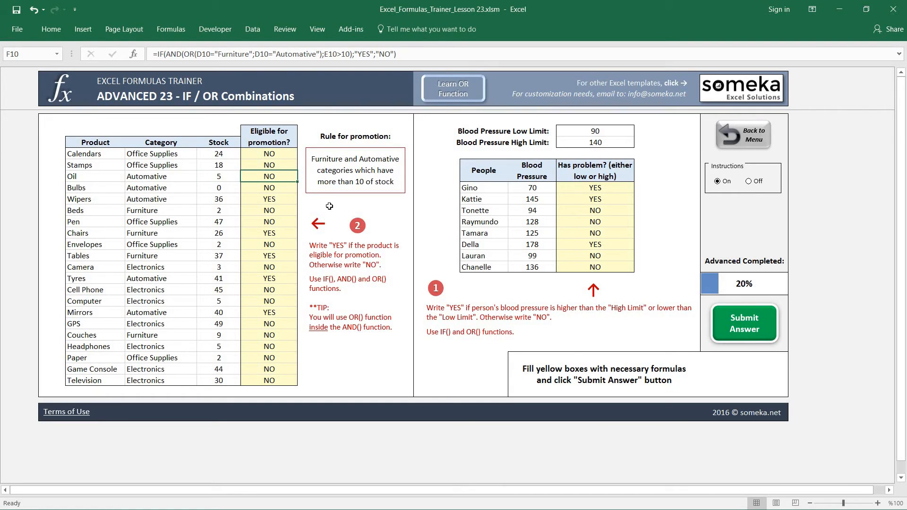
Step: Review the copied promotion formulas and their results down the eligibility column below the Oil row
key(Down)
key(Down)
key(Down)
key(Down)
key(Down)
key(Down)
key(Down)
key(Down)
key(Down)
key(Down)
key(Down)
key(Down)
key(Down)
key(Down)
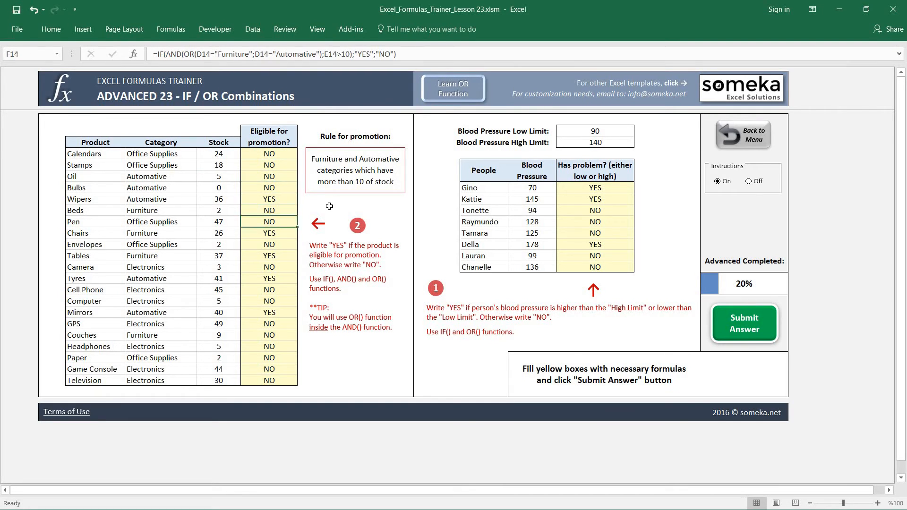
Step: Leave the eligibility column, submit the completed exercise answers and return to the training dashboard
key(Down)
key(Right)
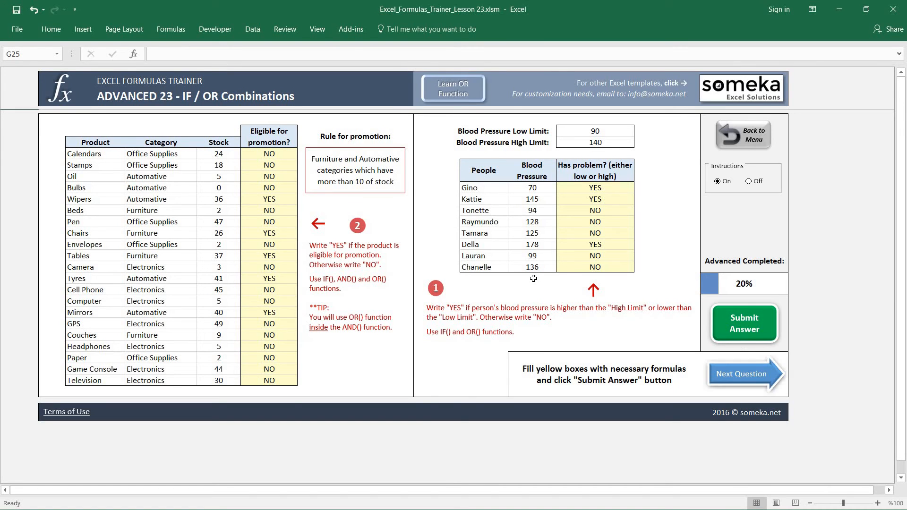
click(749, 132)
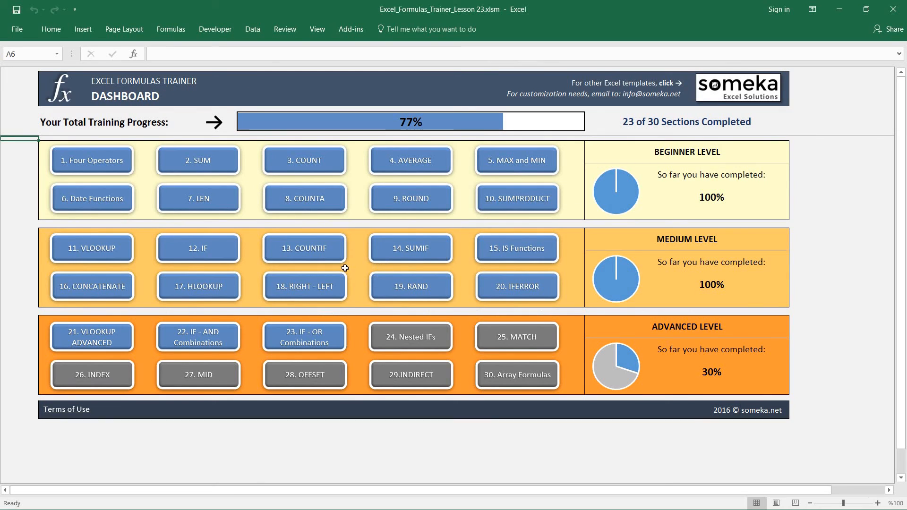